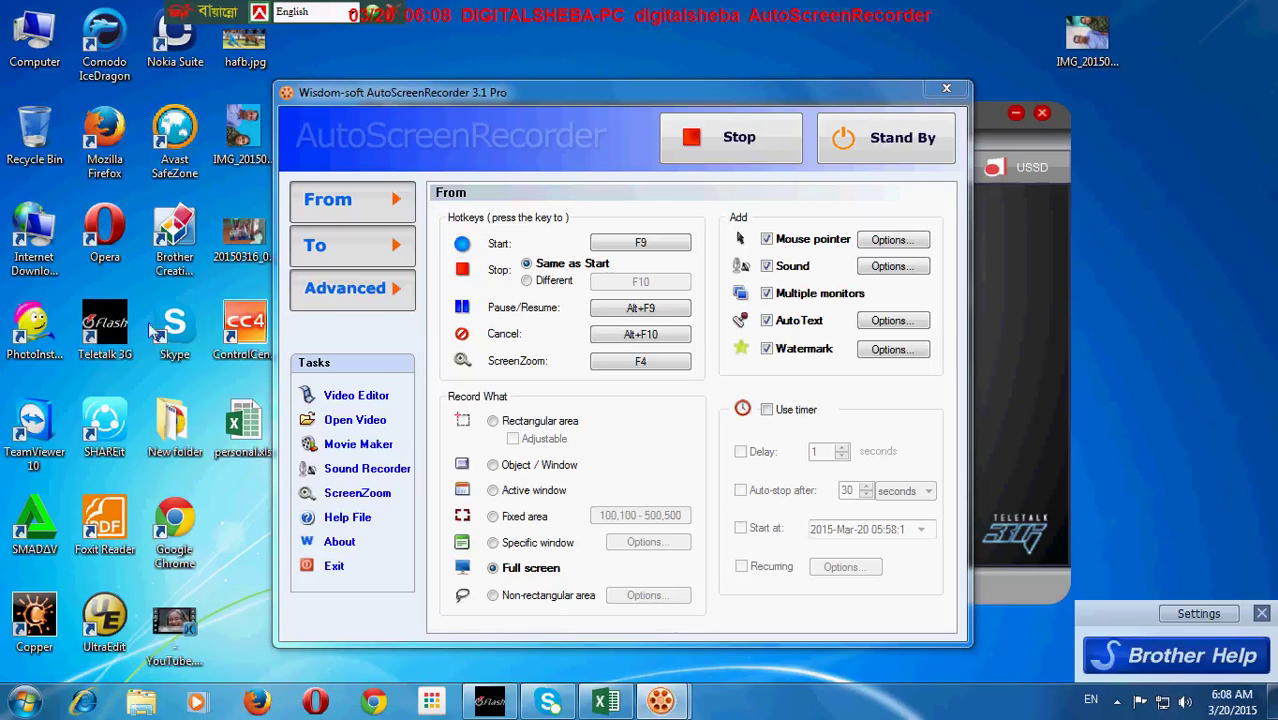
Launch the Mozilla Firefox web browser from the desktop and taskbar
left_click(108, 135)
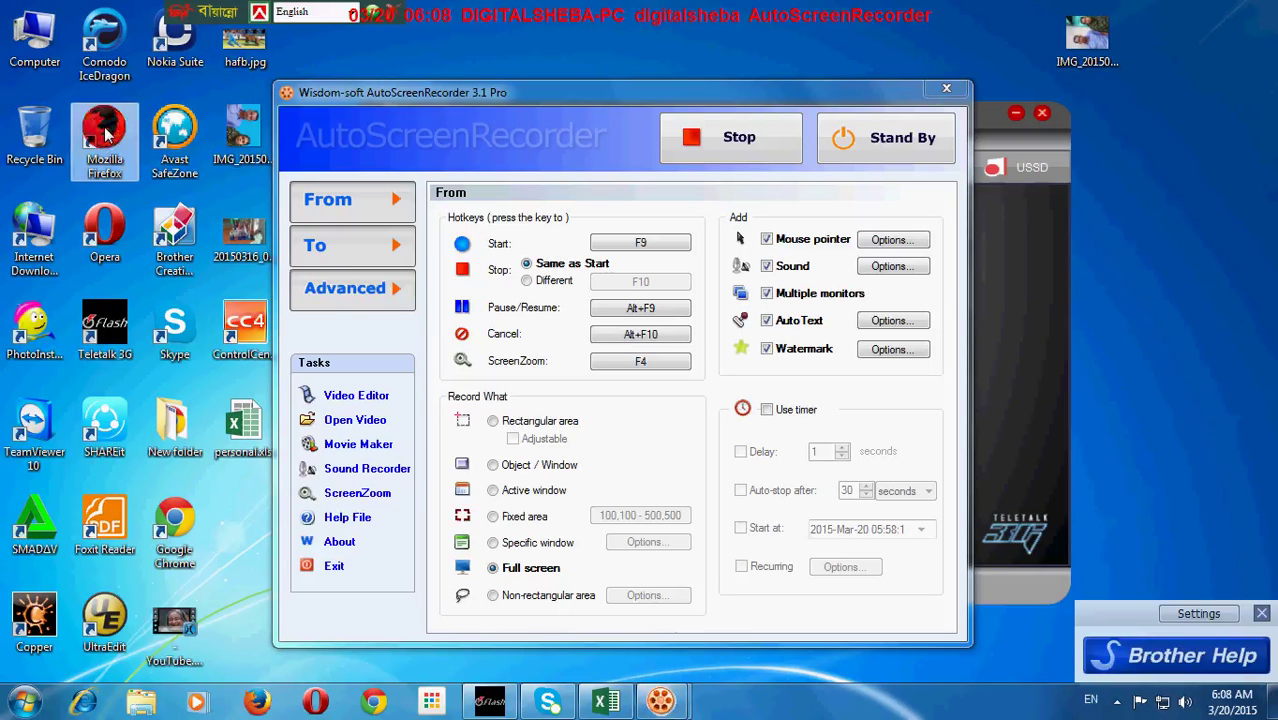
left_click(258, 700)
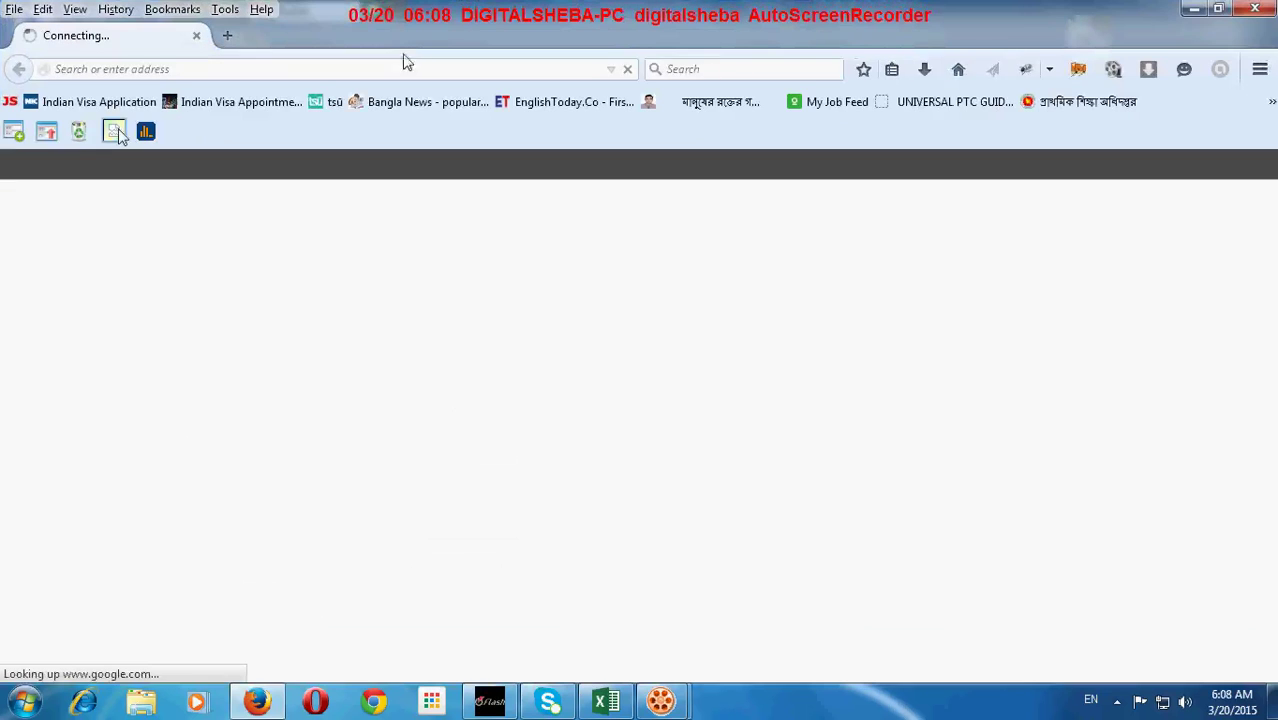
Replace the current Google URL with gmail and load gmail.com
left_click(280, 70)
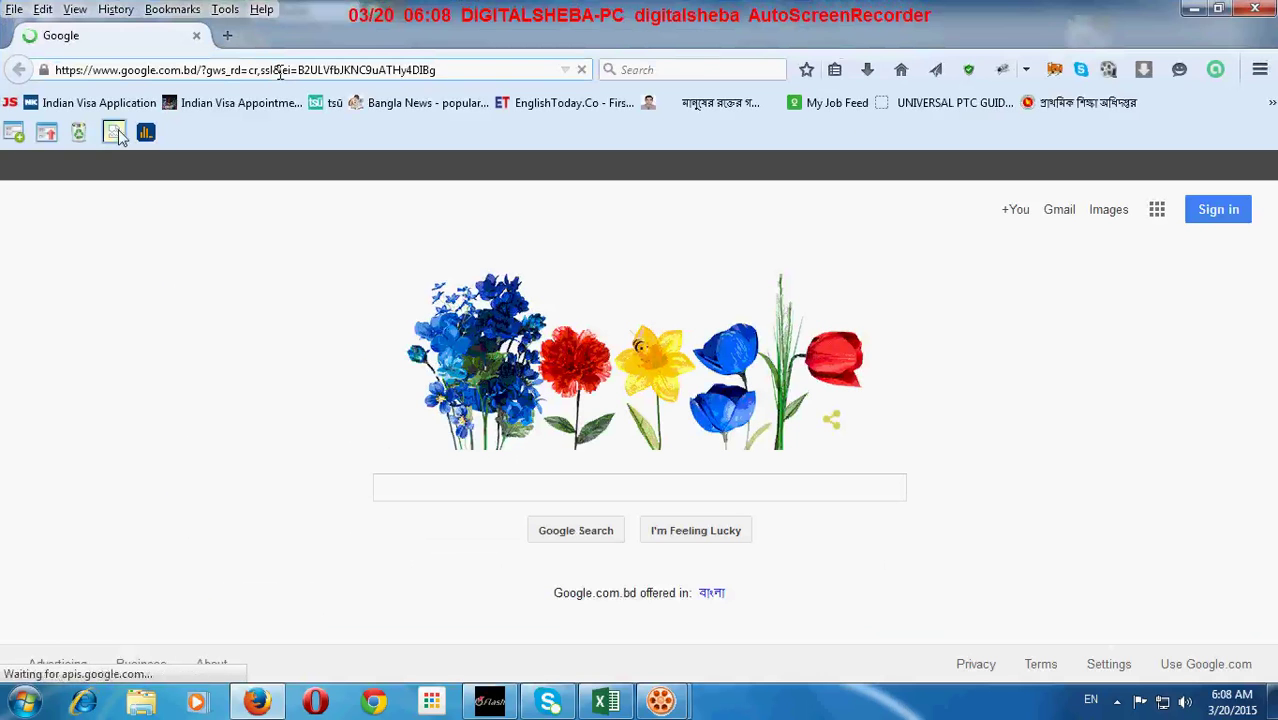
left_click(280, 70)
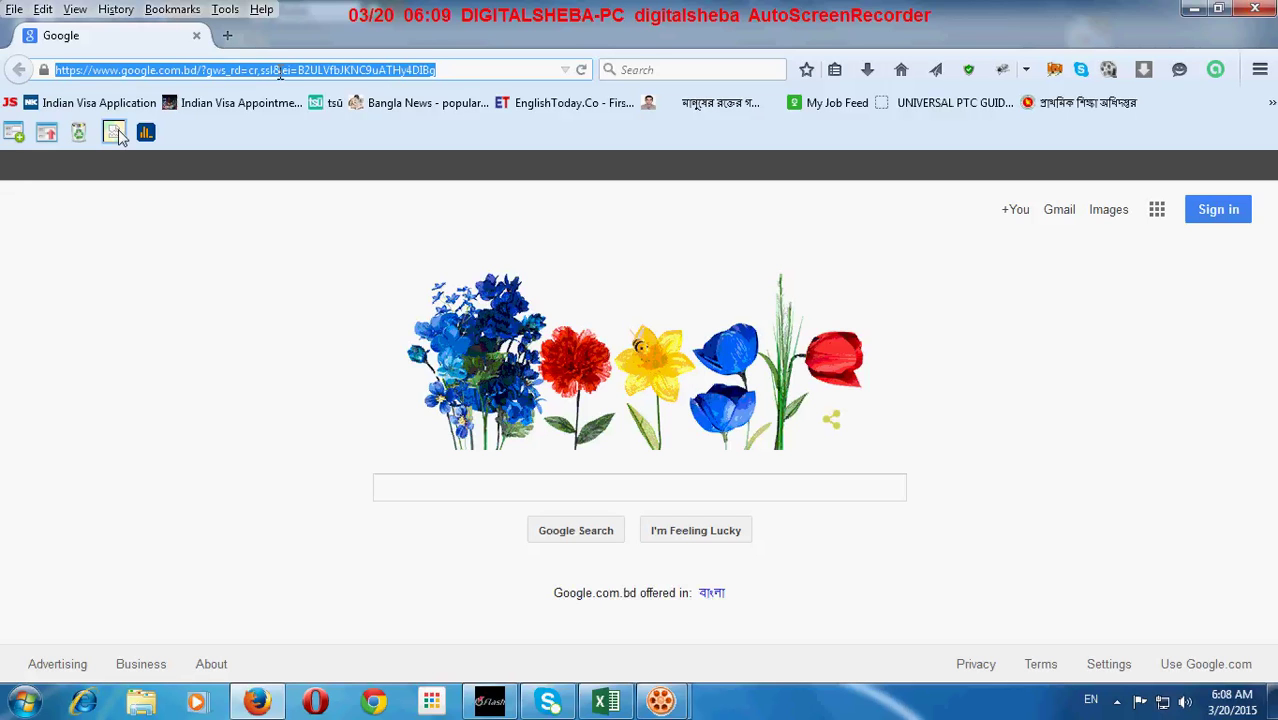
type("g")
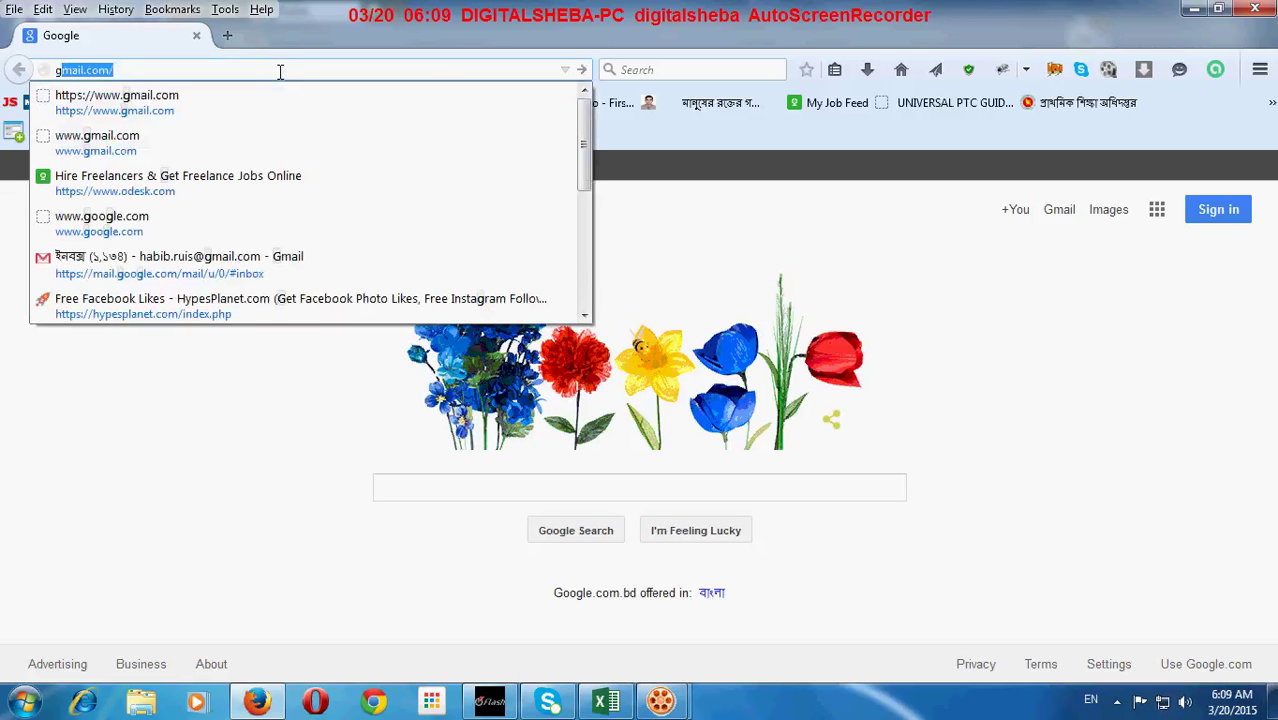
type("ma")
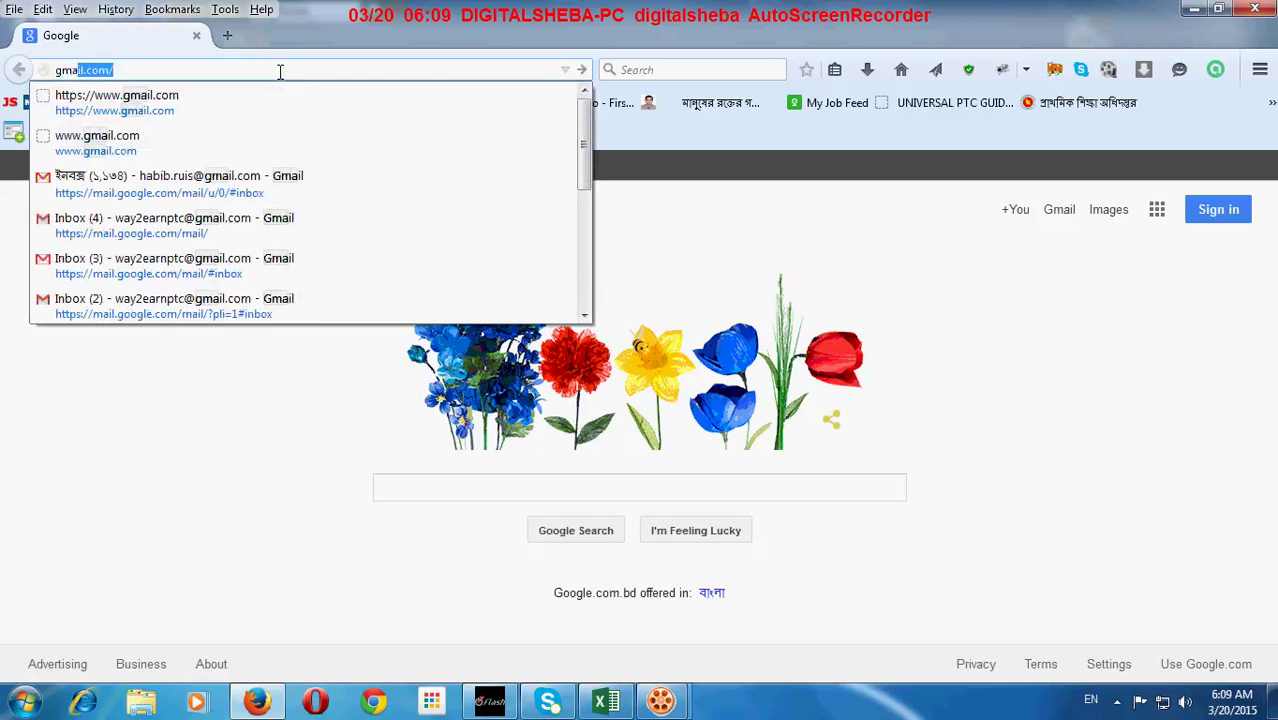
type("il")
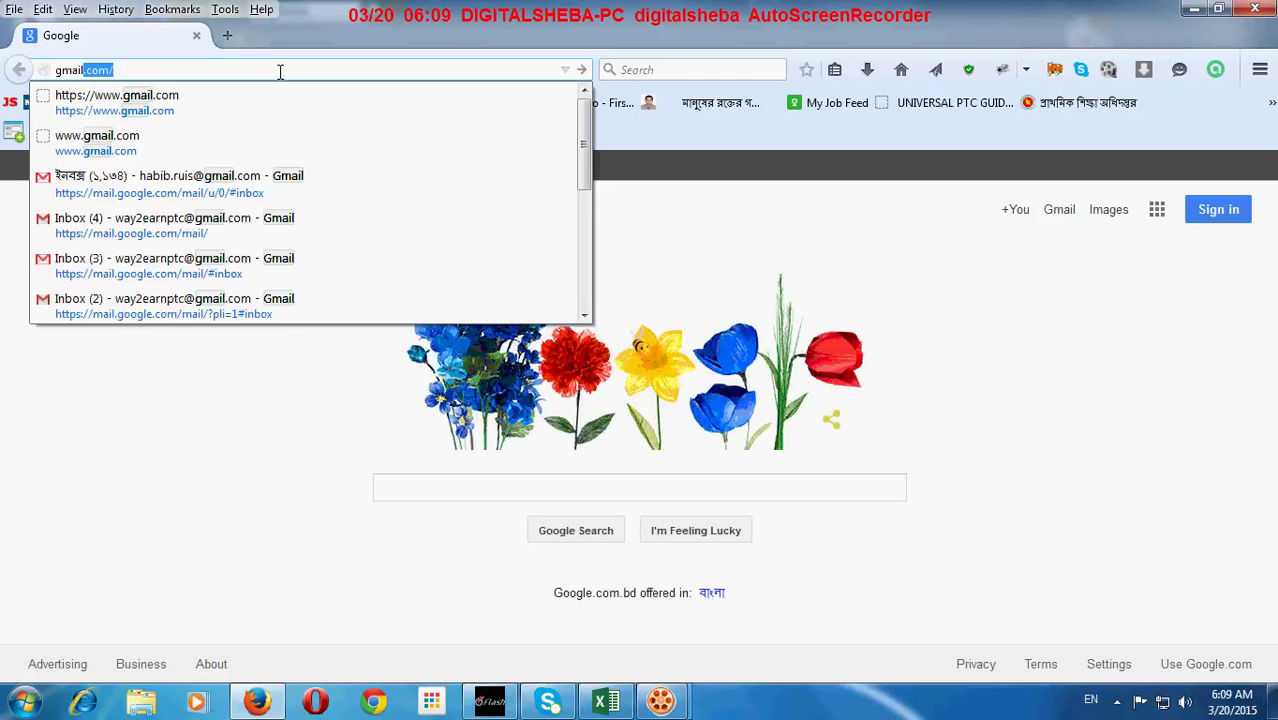
key("Return")
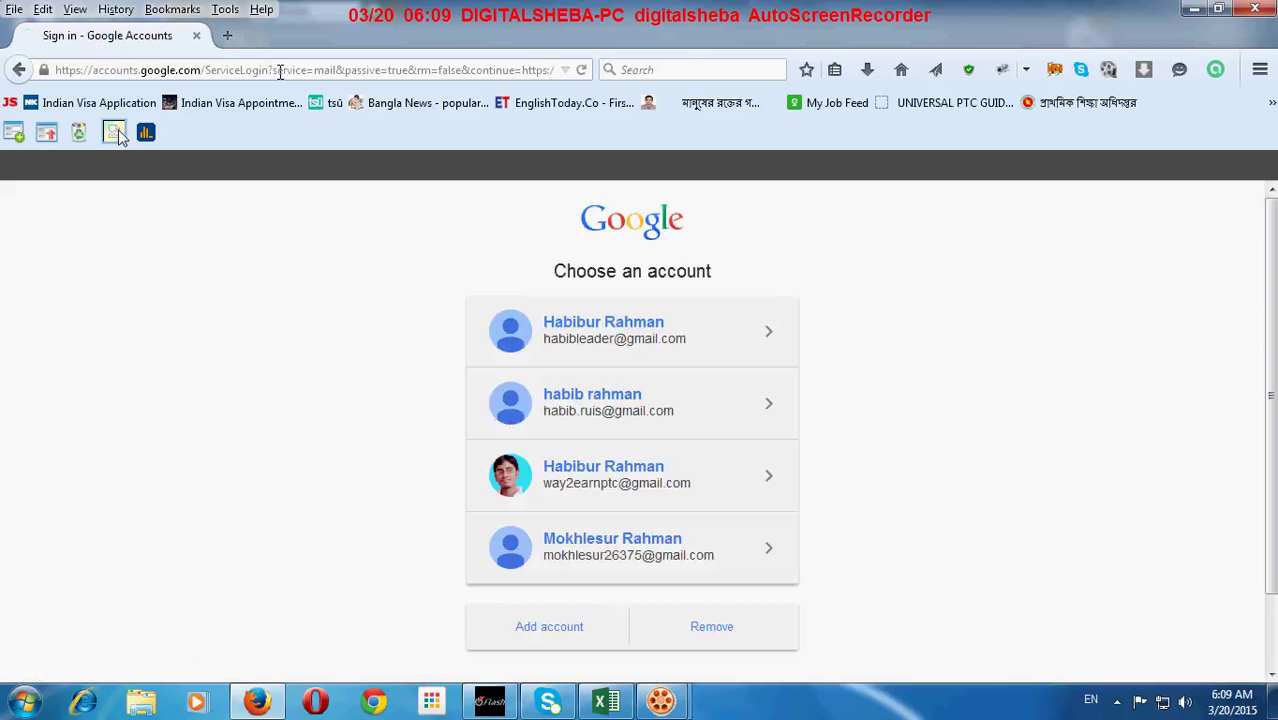
Choose Add account on the account chooser, then Create an account on the sign-in page
scroll(448, 314, "down", 2)
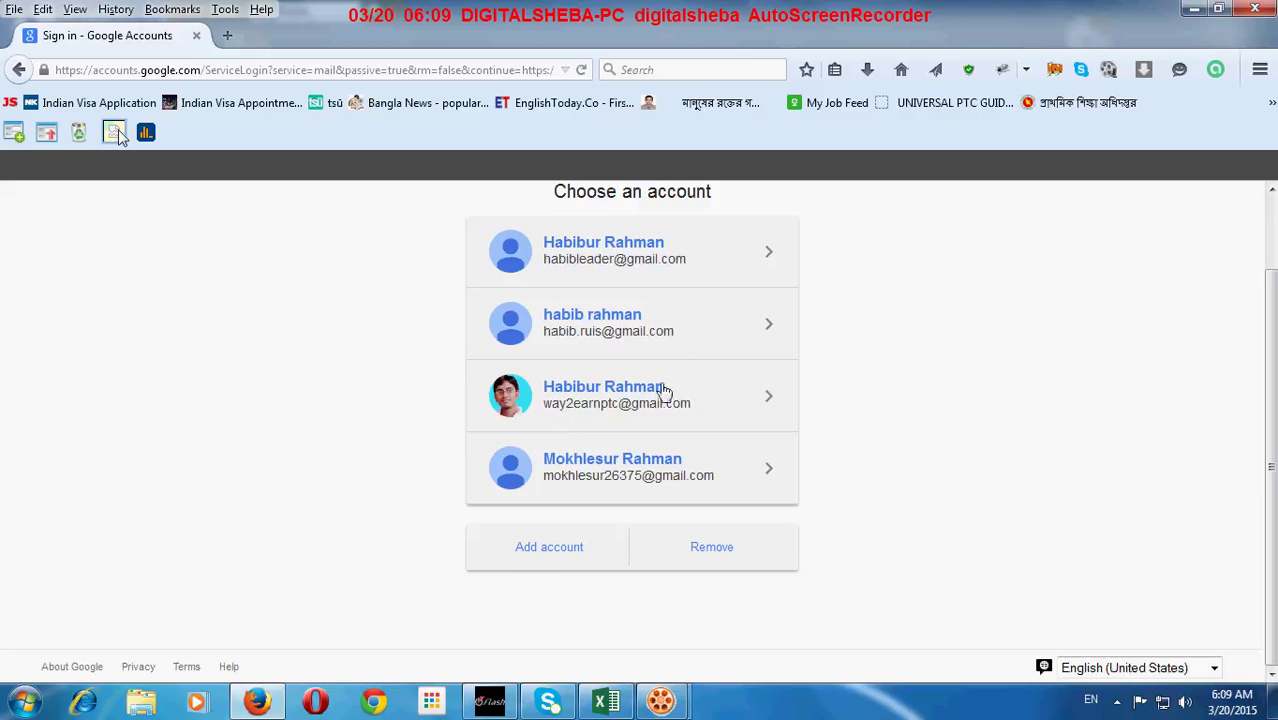
scroll(867, 280, "up", 2)
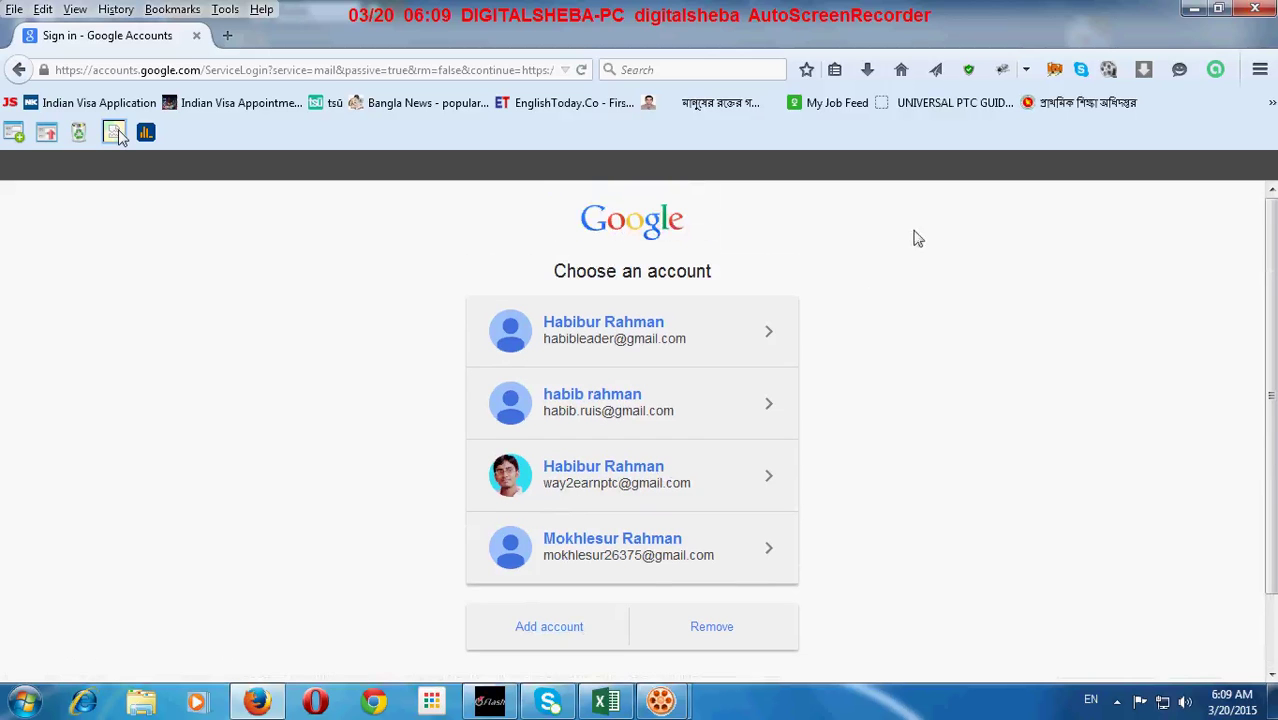
scroll(645, 345, "down", 2)
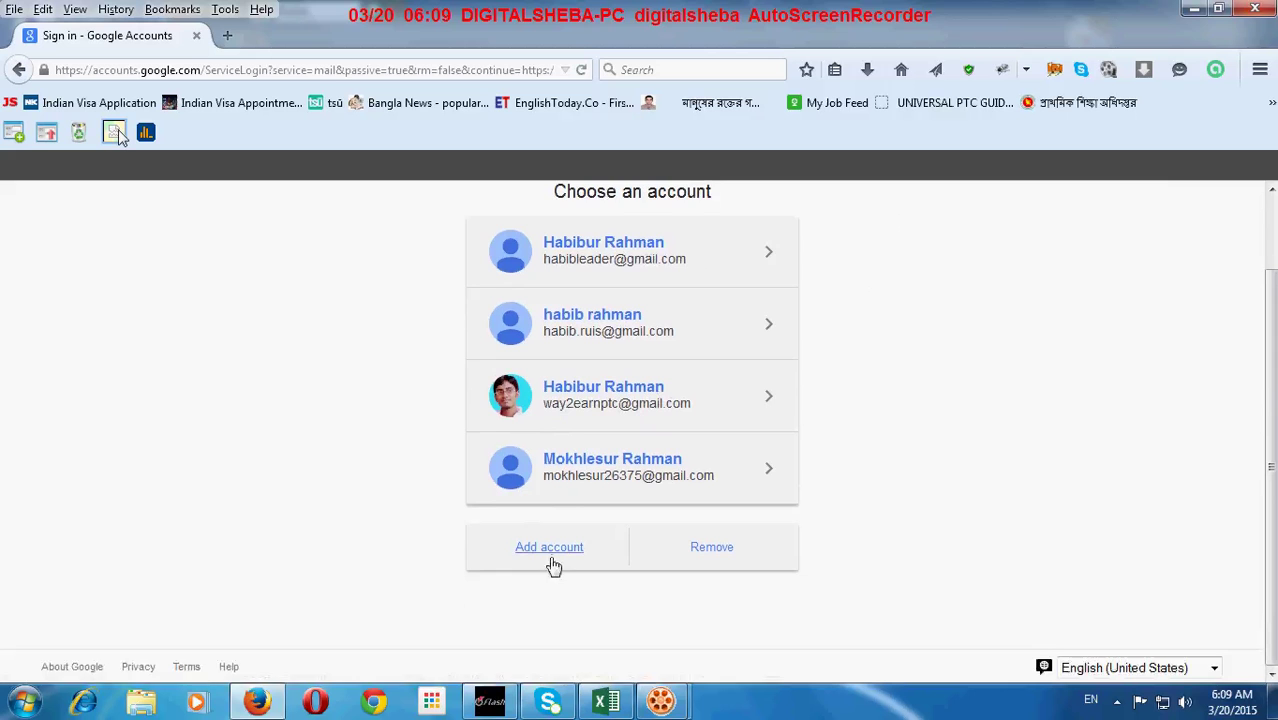
scroll(1001, 331, "up", 2)
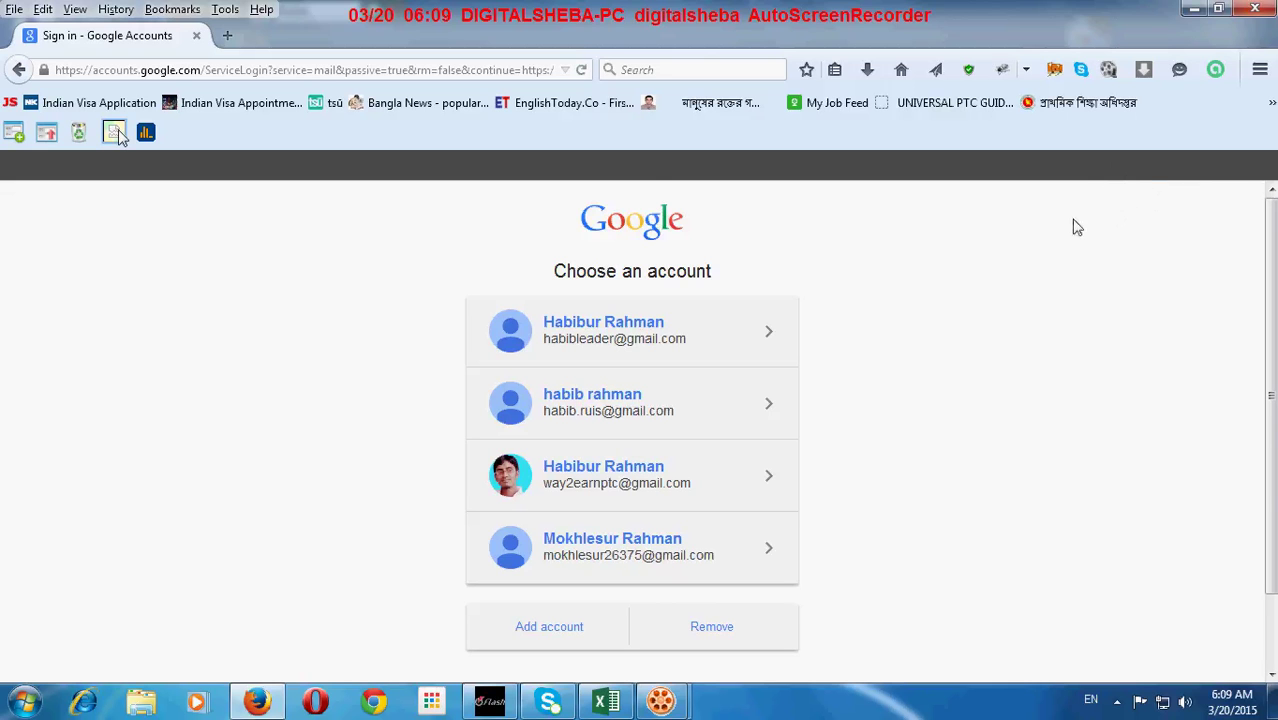
scroll(896, 376, "down", 2)
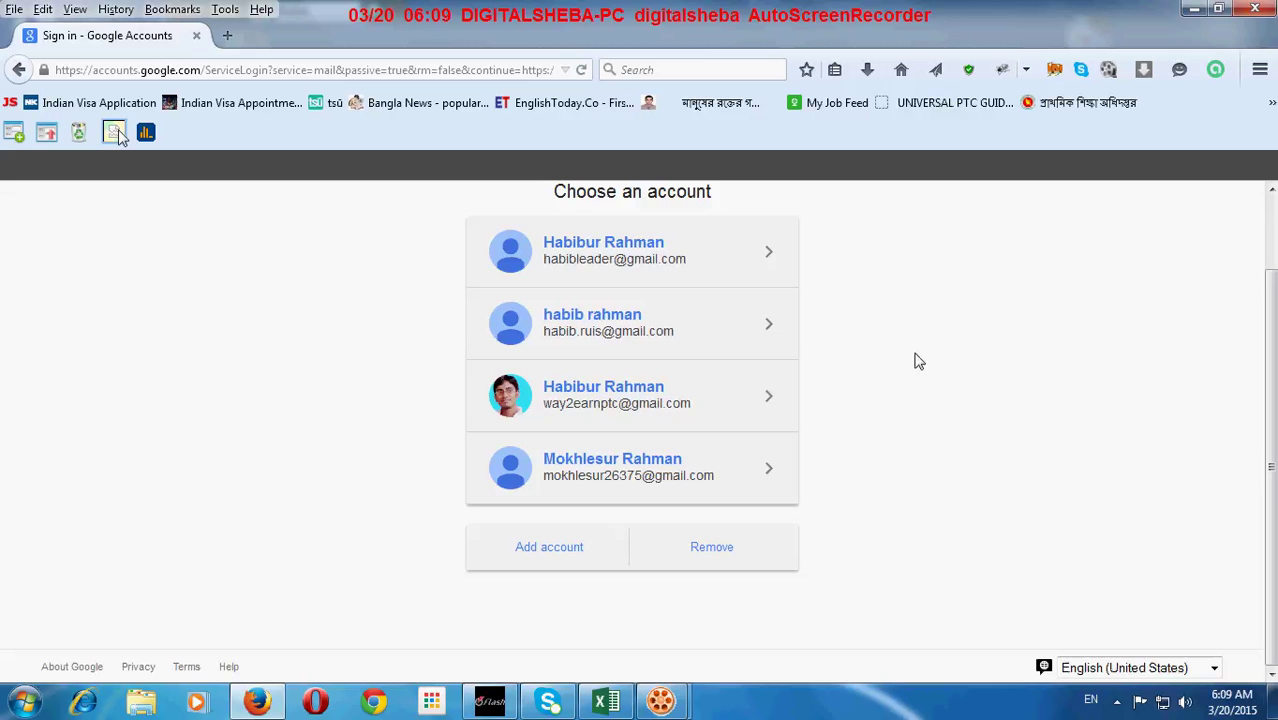
left_click(541, 549)
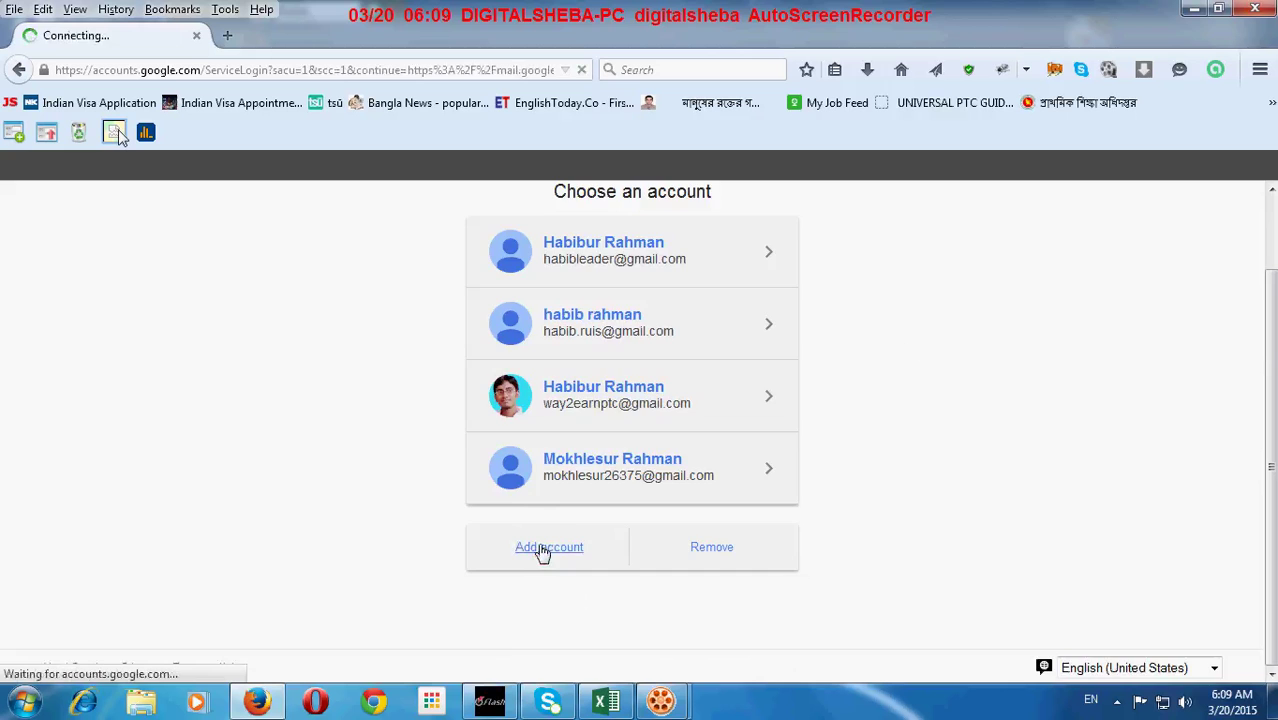
scroll(690, 476, "down", 4)
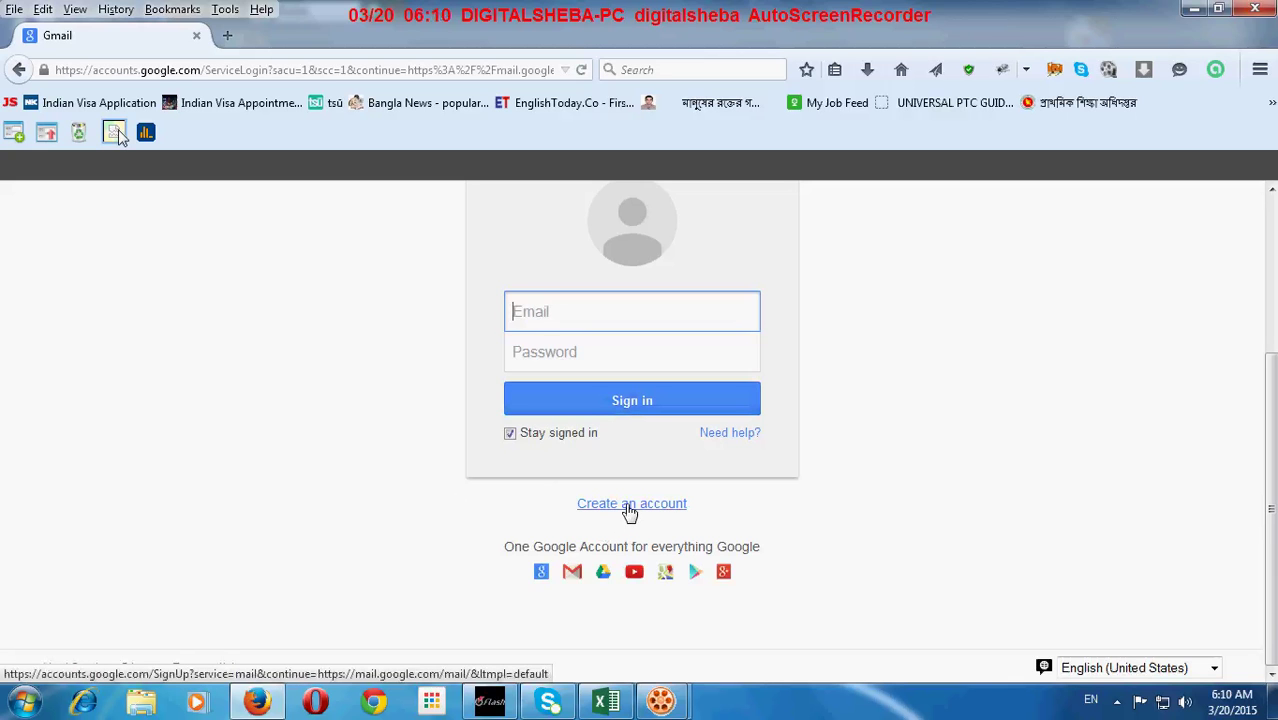
left_click(638, 510)
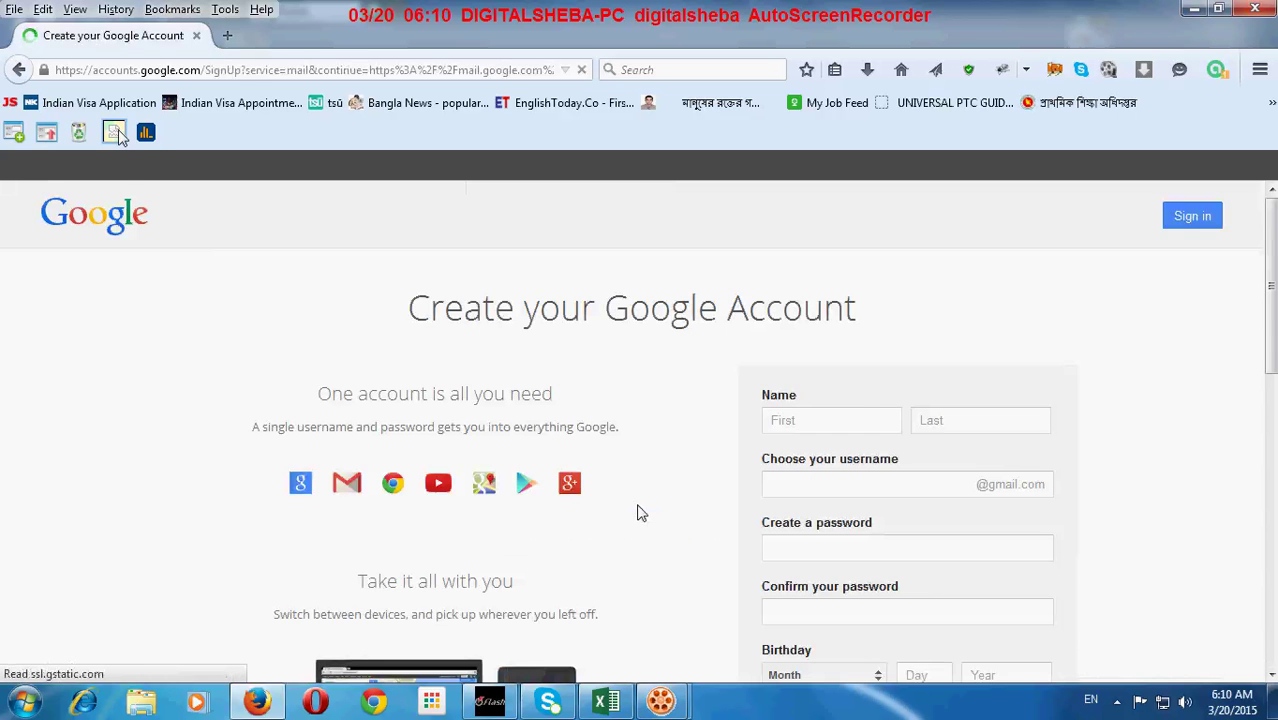
Enter the account holder's first name and surname in the First and Last fields
scroll(850, 420, "down", 4)
scroll(835, 388, "up", 2)
left_click(819, 316)
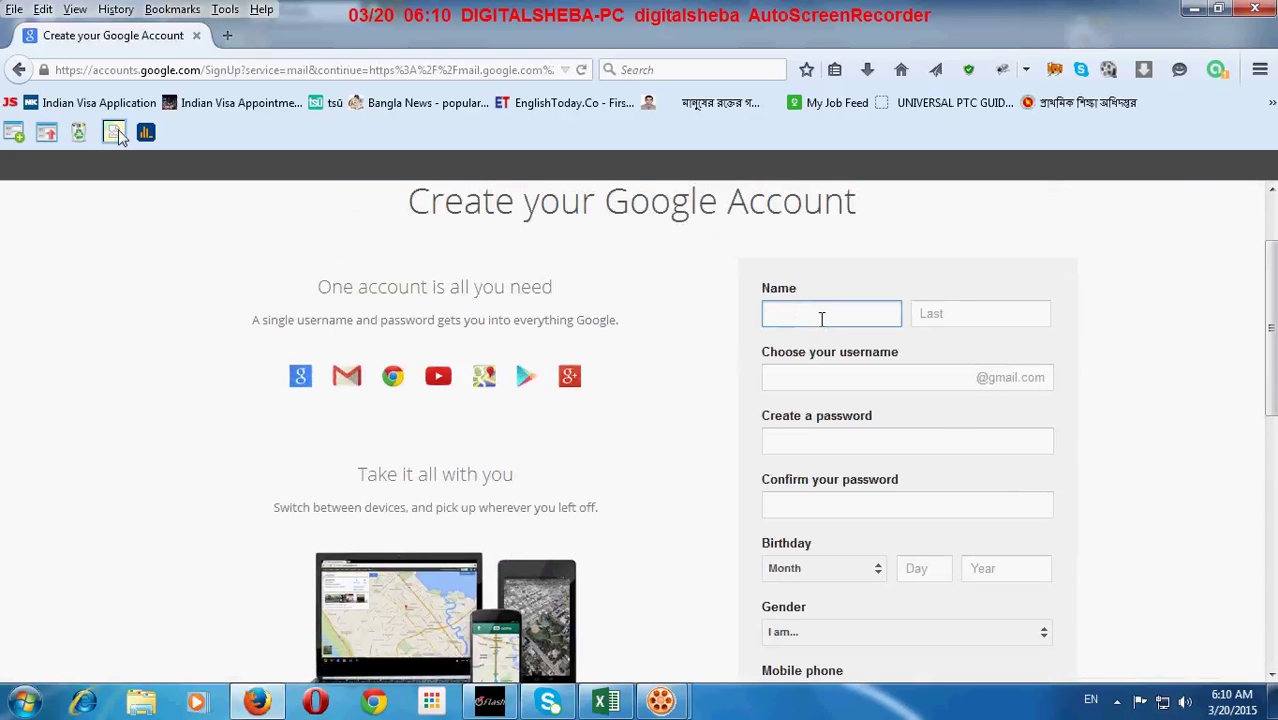
left_click(948, 320)
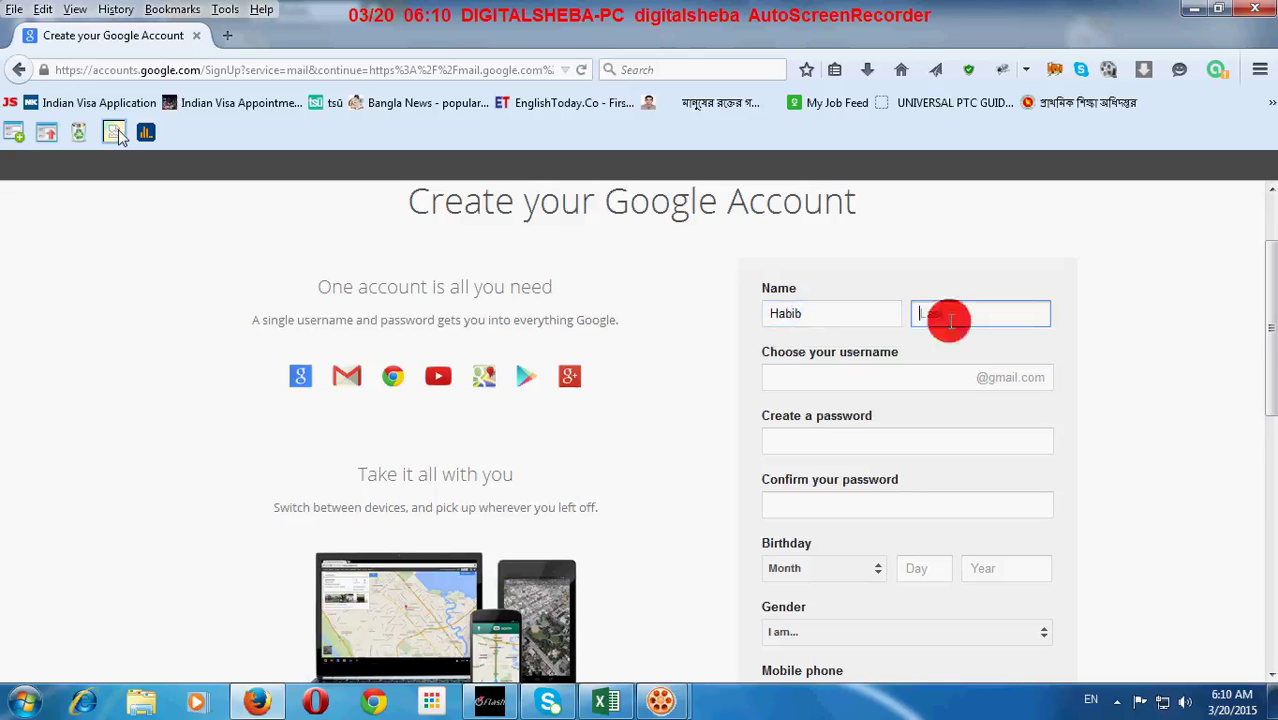
left_click(788, 382)
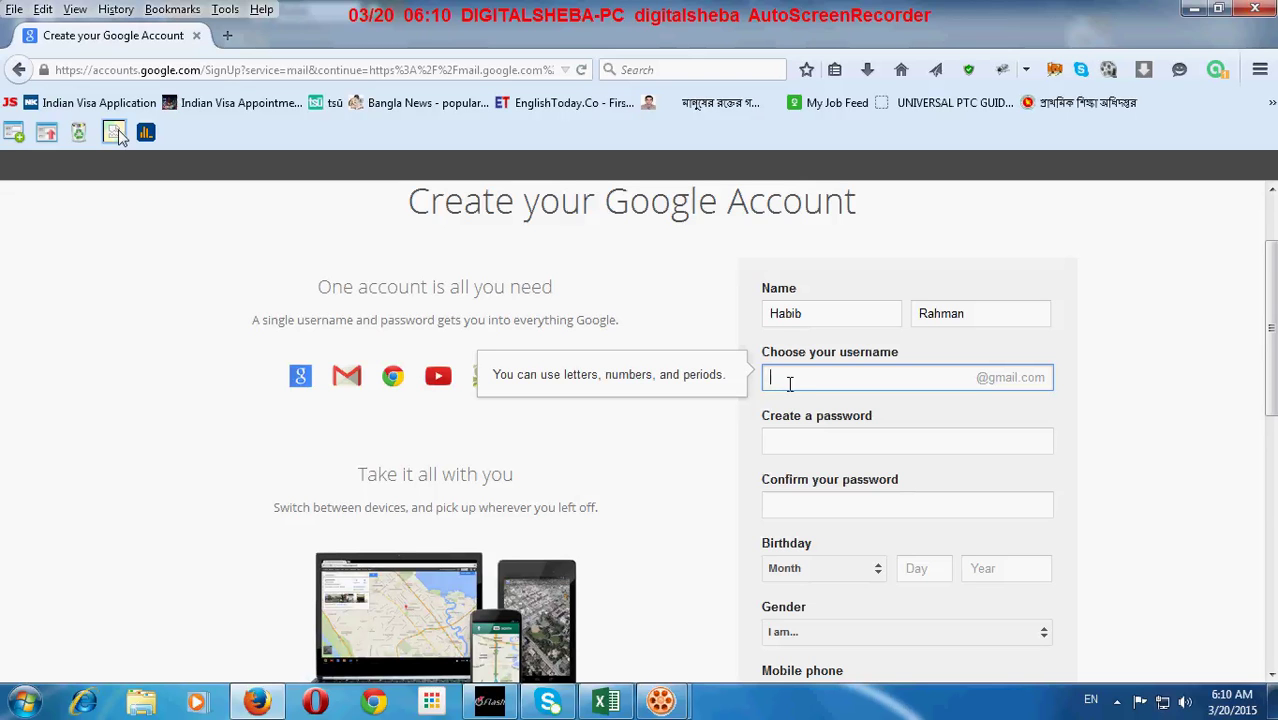
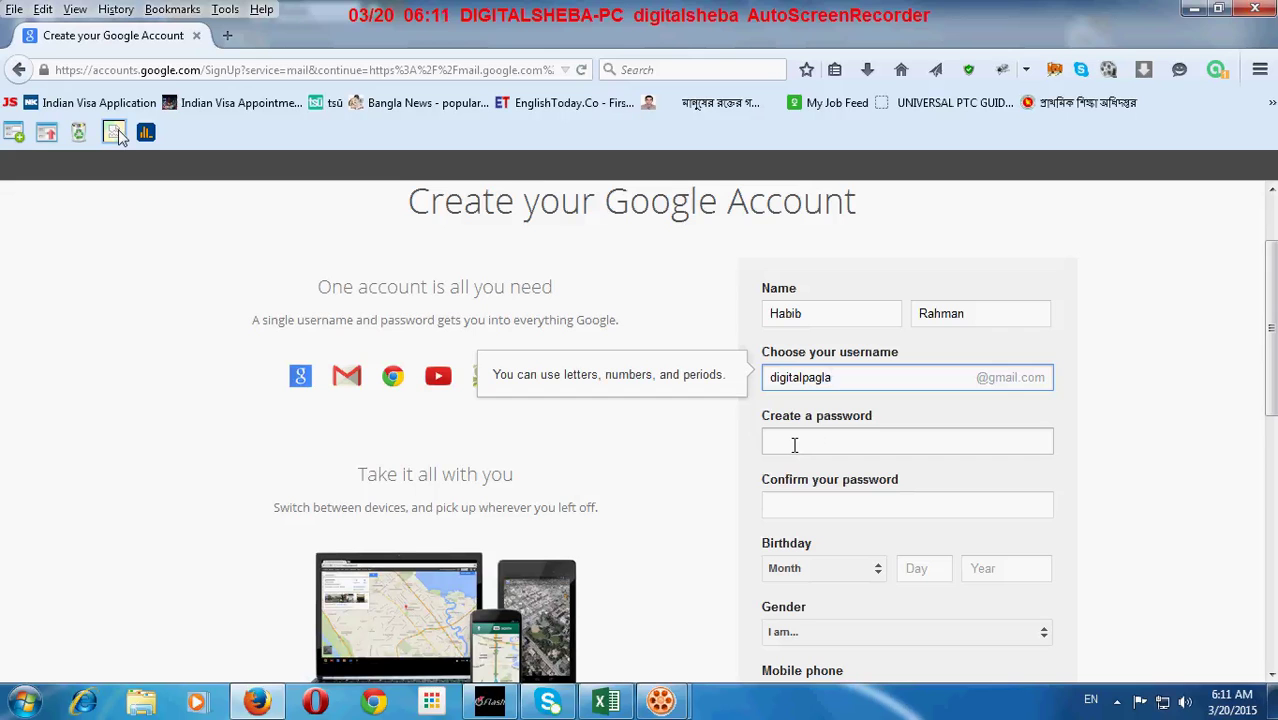
Enter a Gmail username, then add a letter after the first choice proves taken
left_click(794, 445)
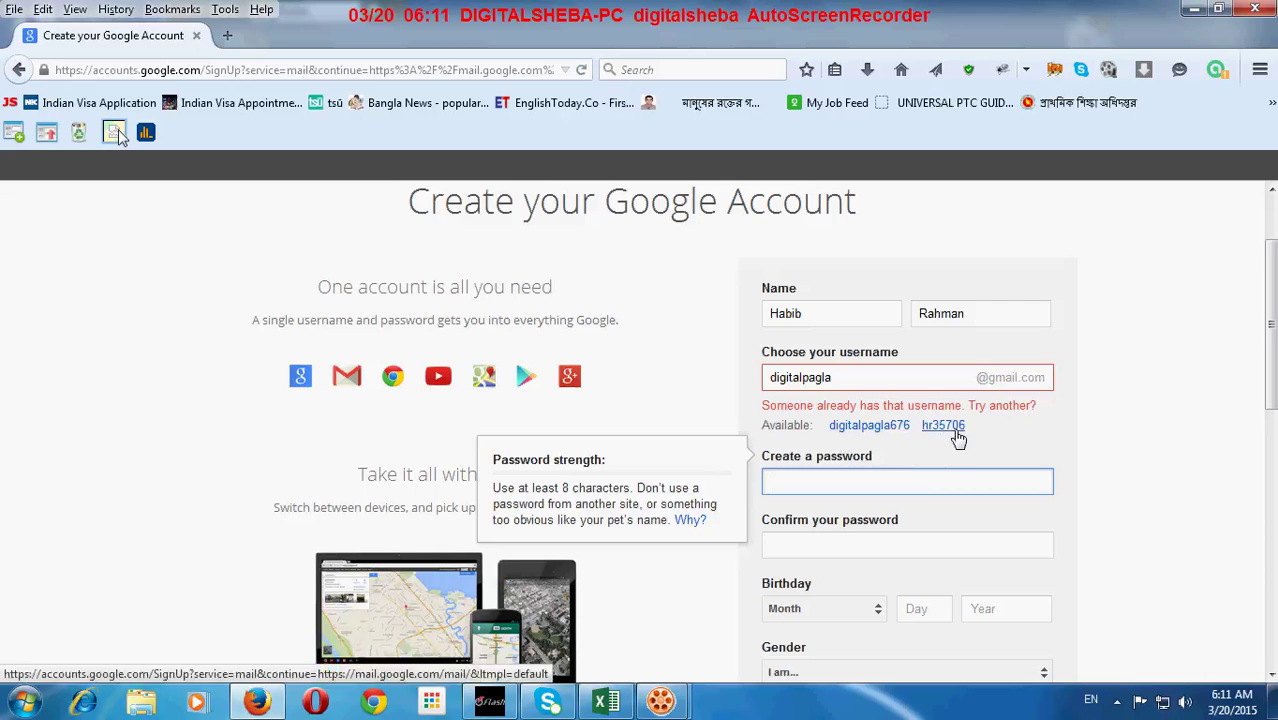
left_click(845, 380)
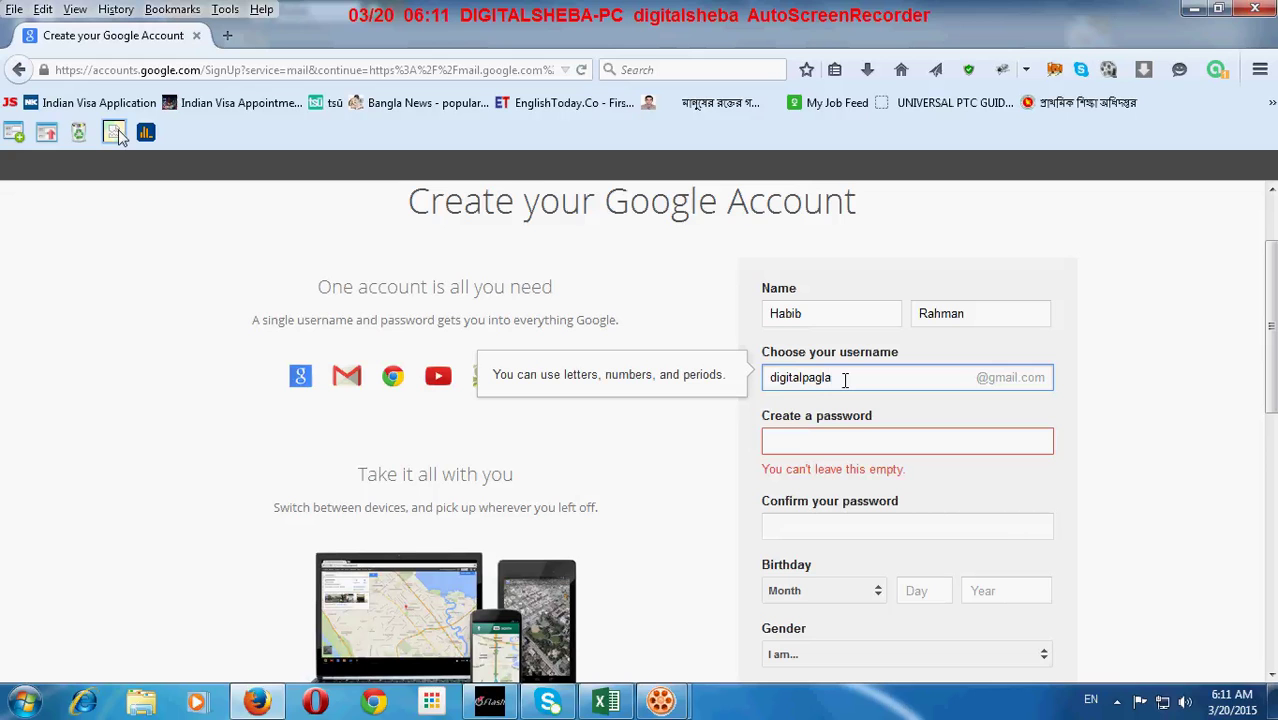
type("a")
left_click(810, 440)
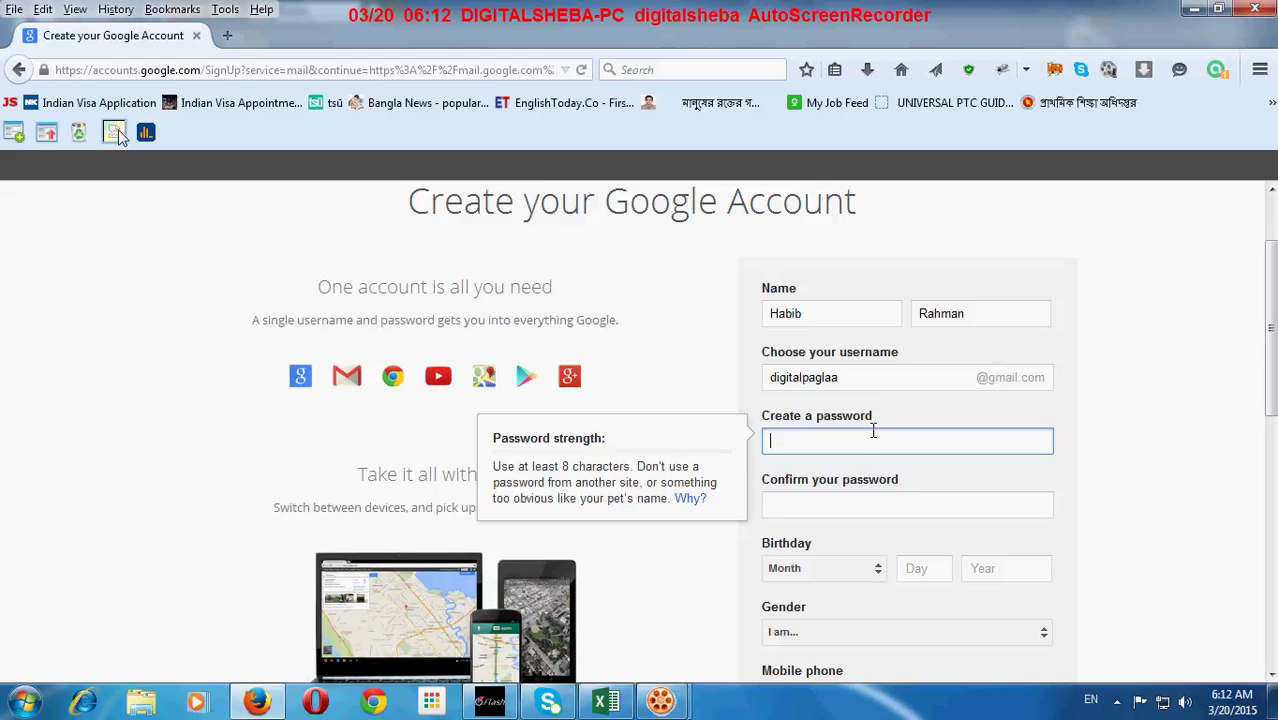
Type a 9-character password into the Create a password field
type("•••••••••")
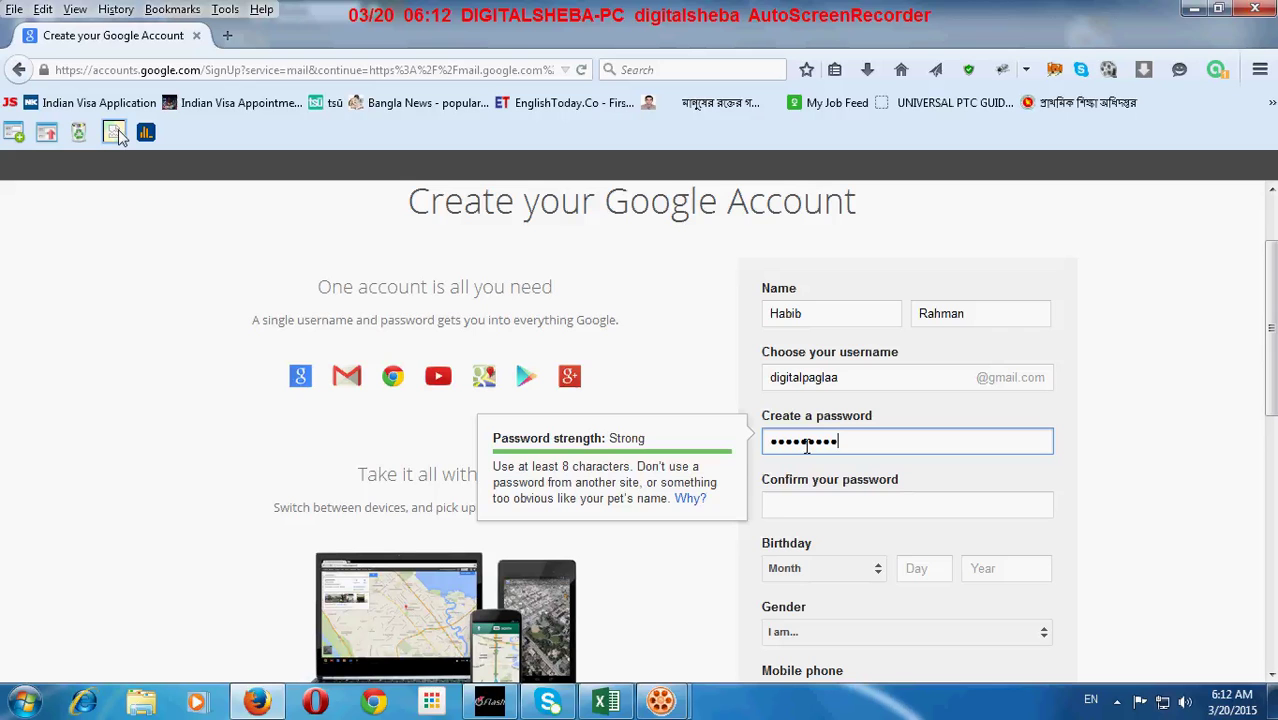
scroll(806, 447, "up", 2)
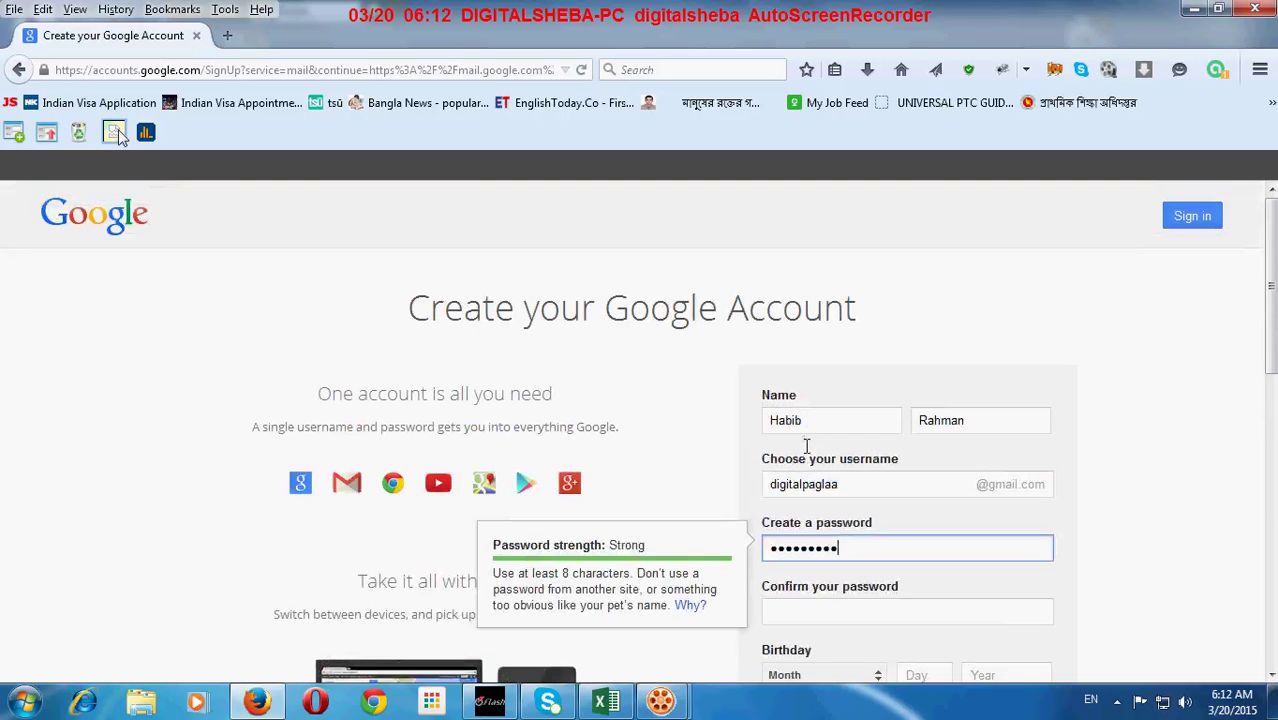
scroll(806, 450, "down", 4)
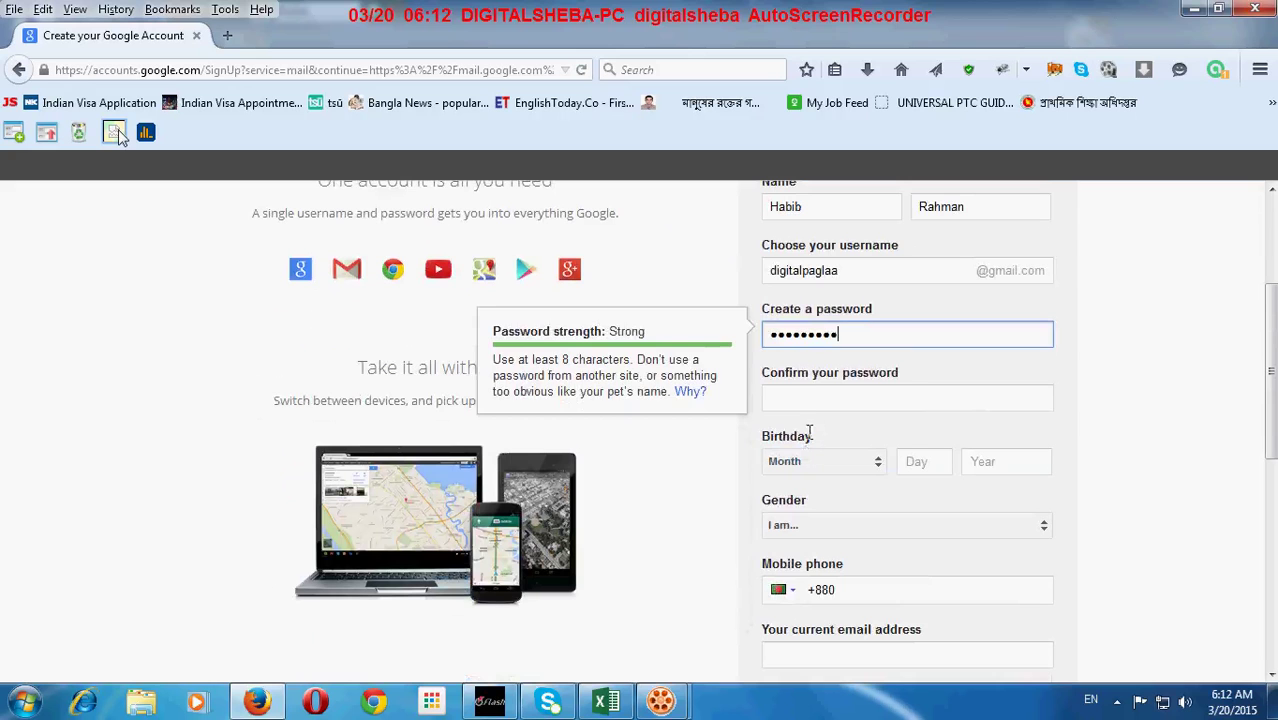
left_click(816, 400)
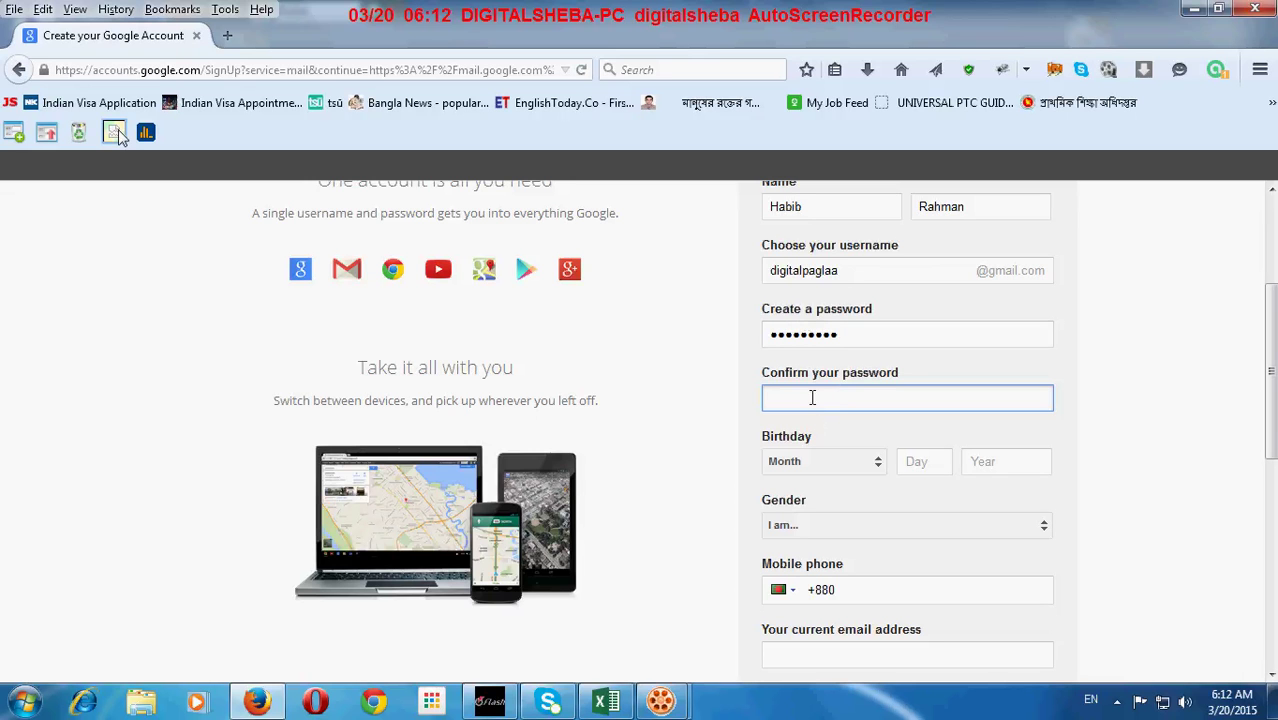
Retype the password in Confirm your password, correcting the last character until it matches
type("•••••••••")
left_click(978, 460)
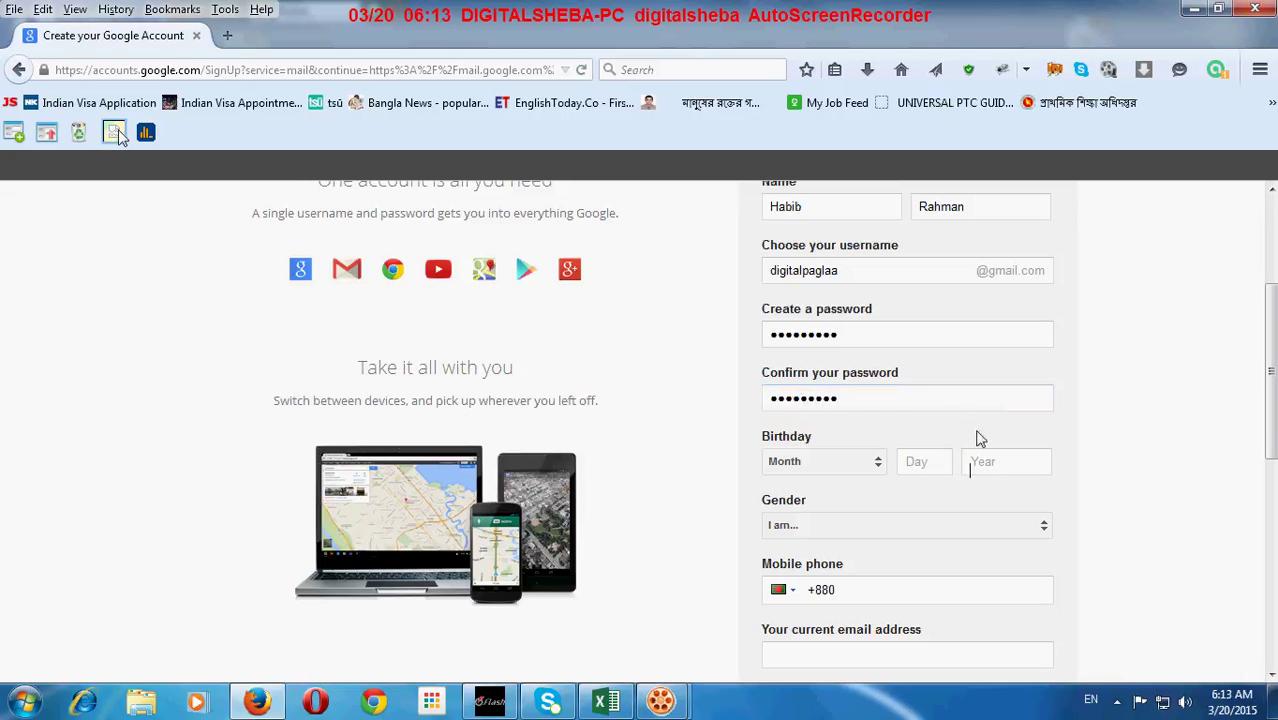
left_click(858, 401)
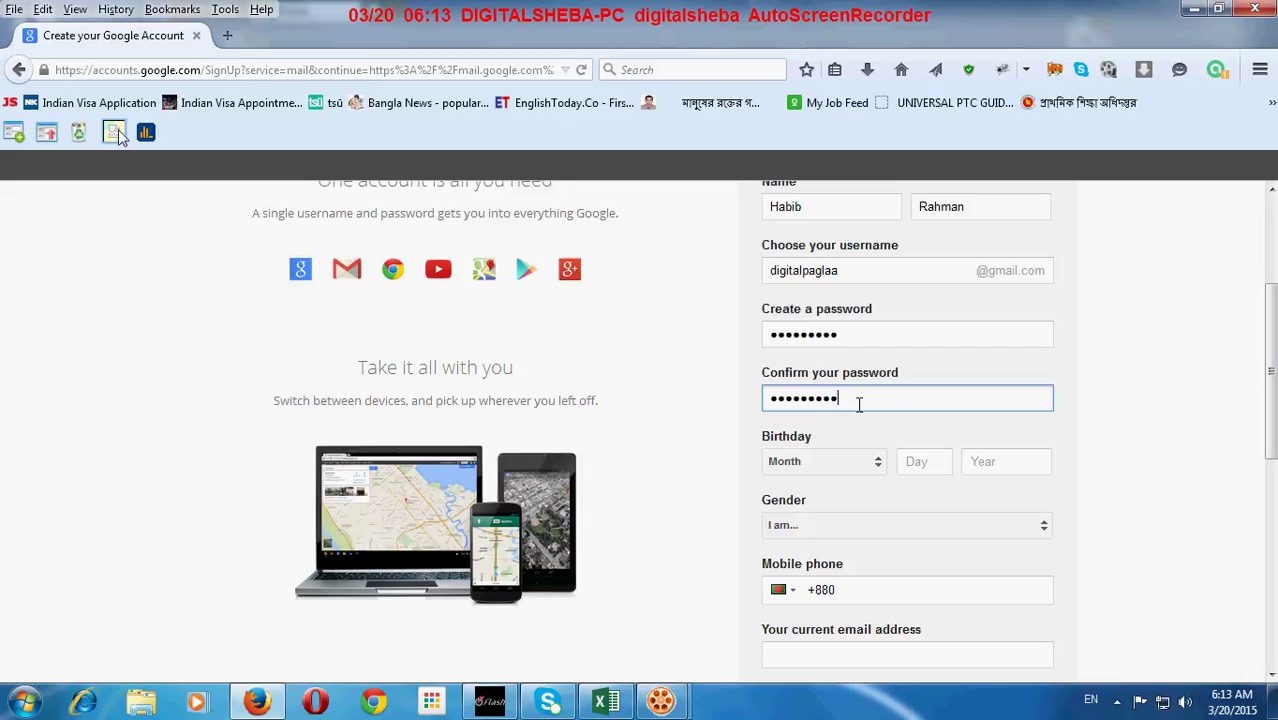
key("BackSpace")
type("1")
left_click(679, 433)
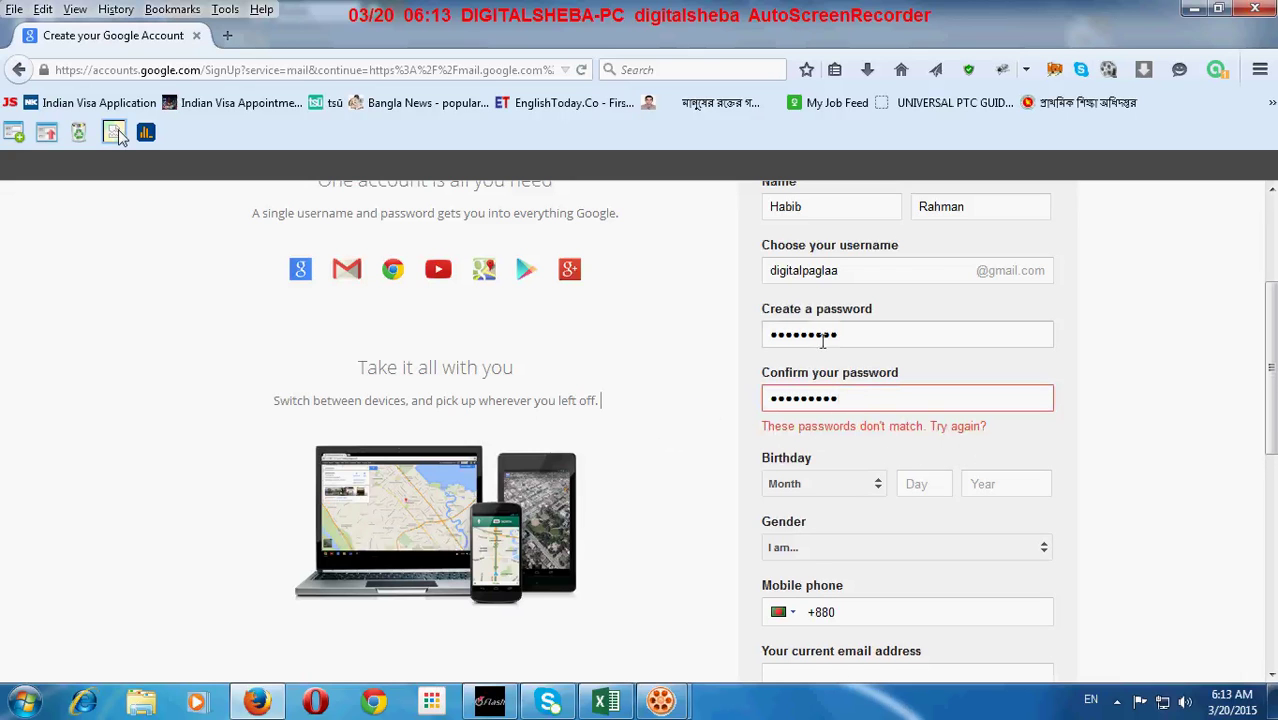
left_click(855, 400)
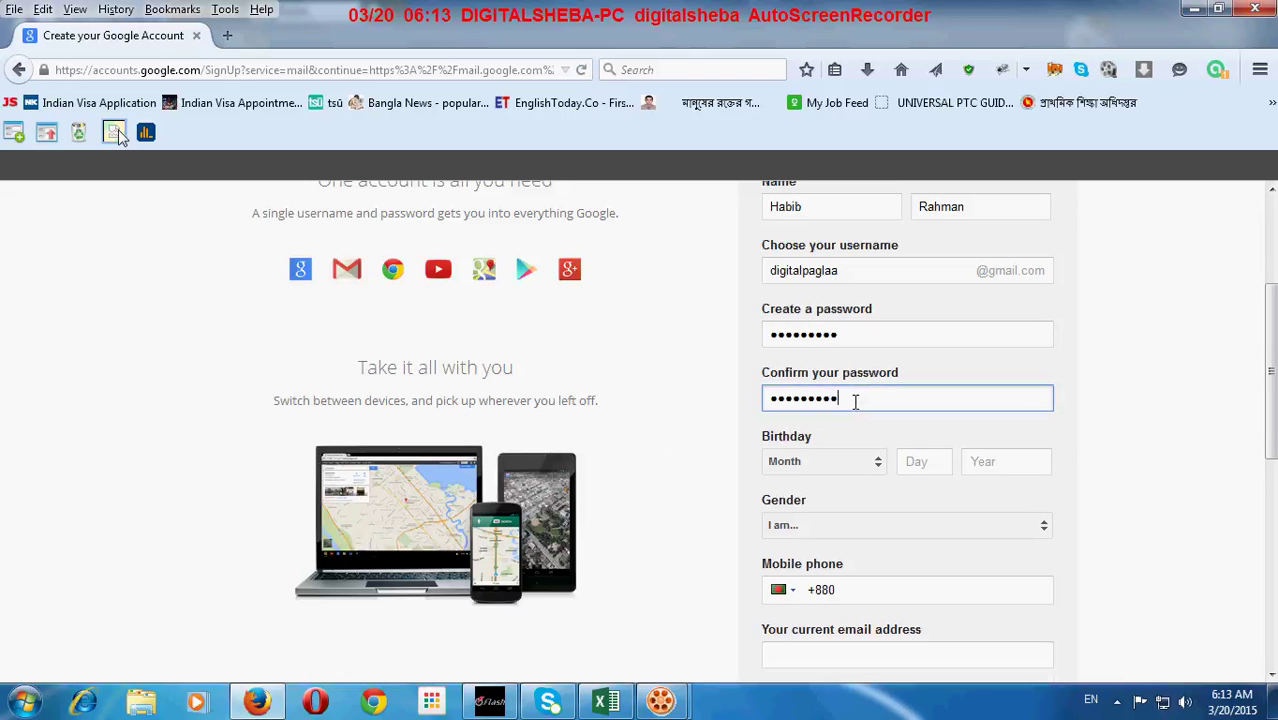
key("BackSpace")
type("a")
scroll(884, 428, "down", 4)
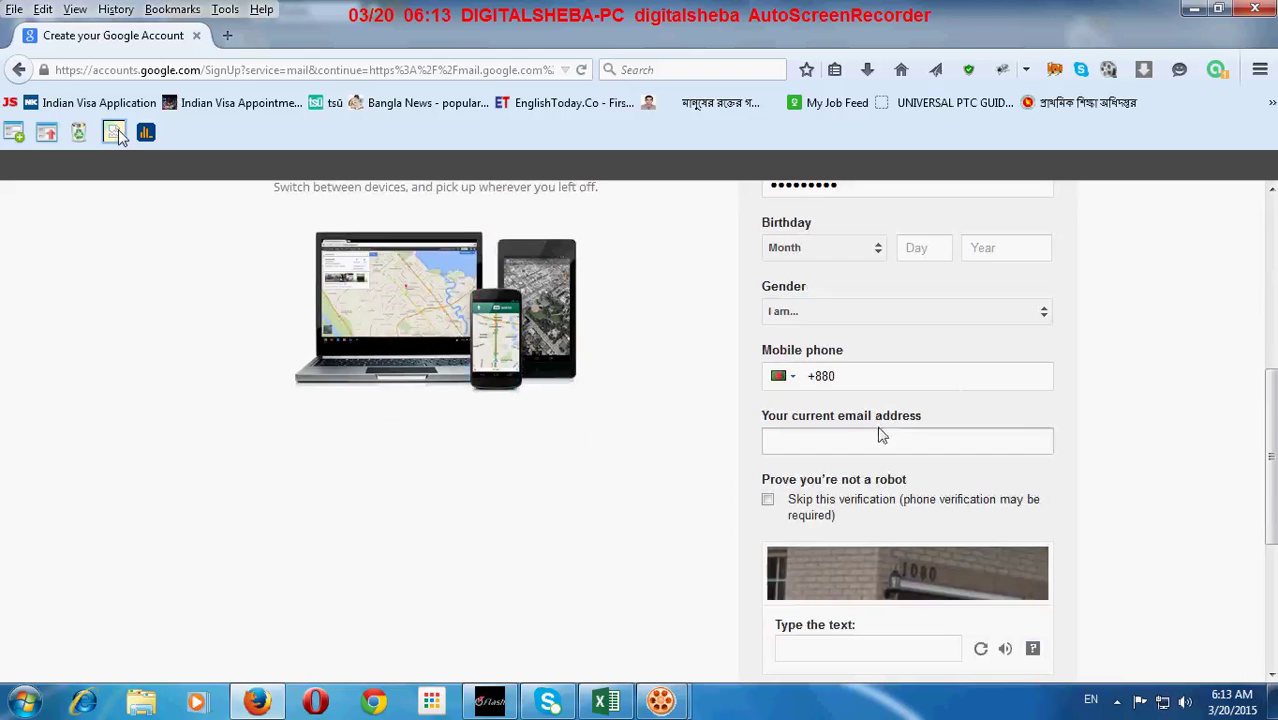
Set the birthday to December 12, 1983 and the gender to Male
left_click(836, 250)
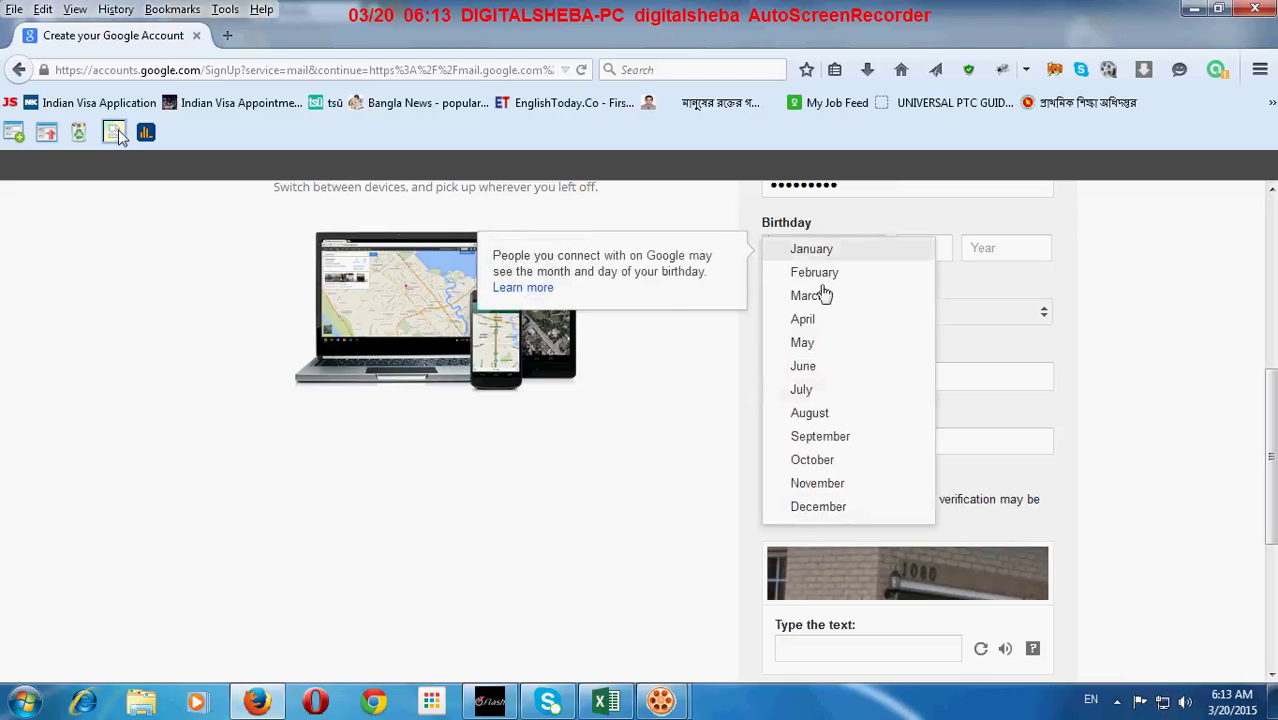
left_click(807, 509)
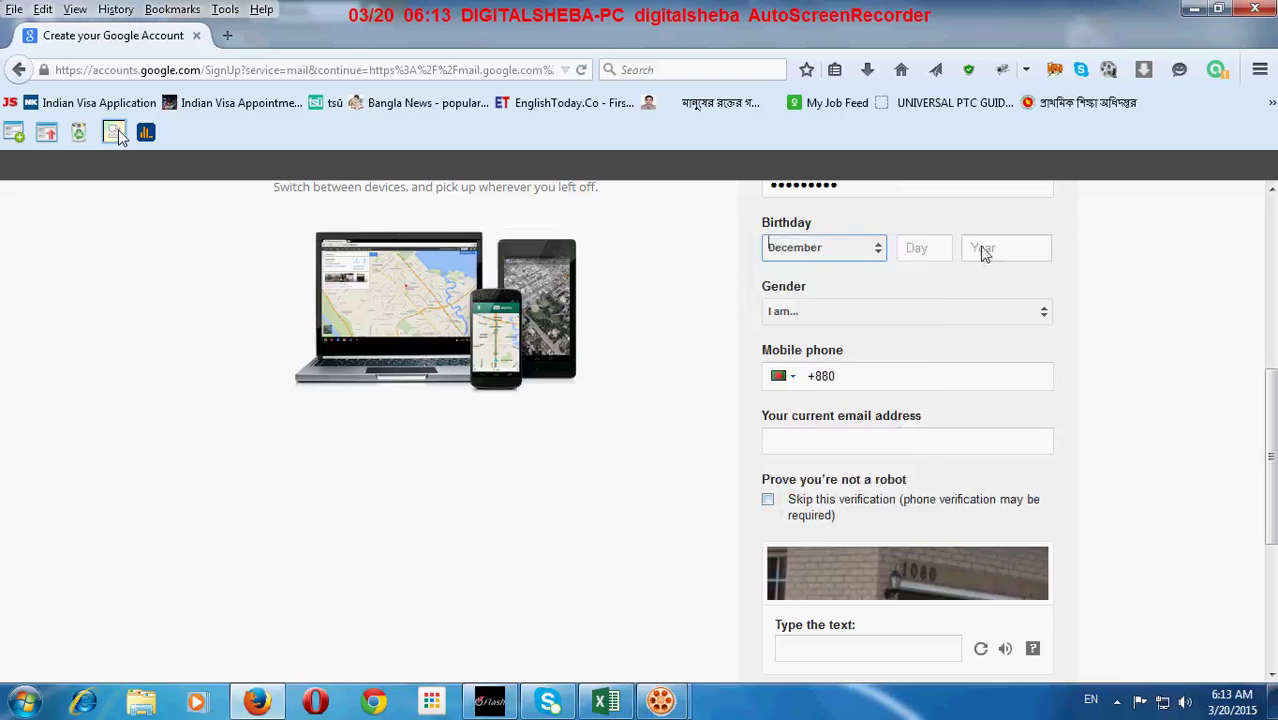
left_click(933, 244)
type("12")
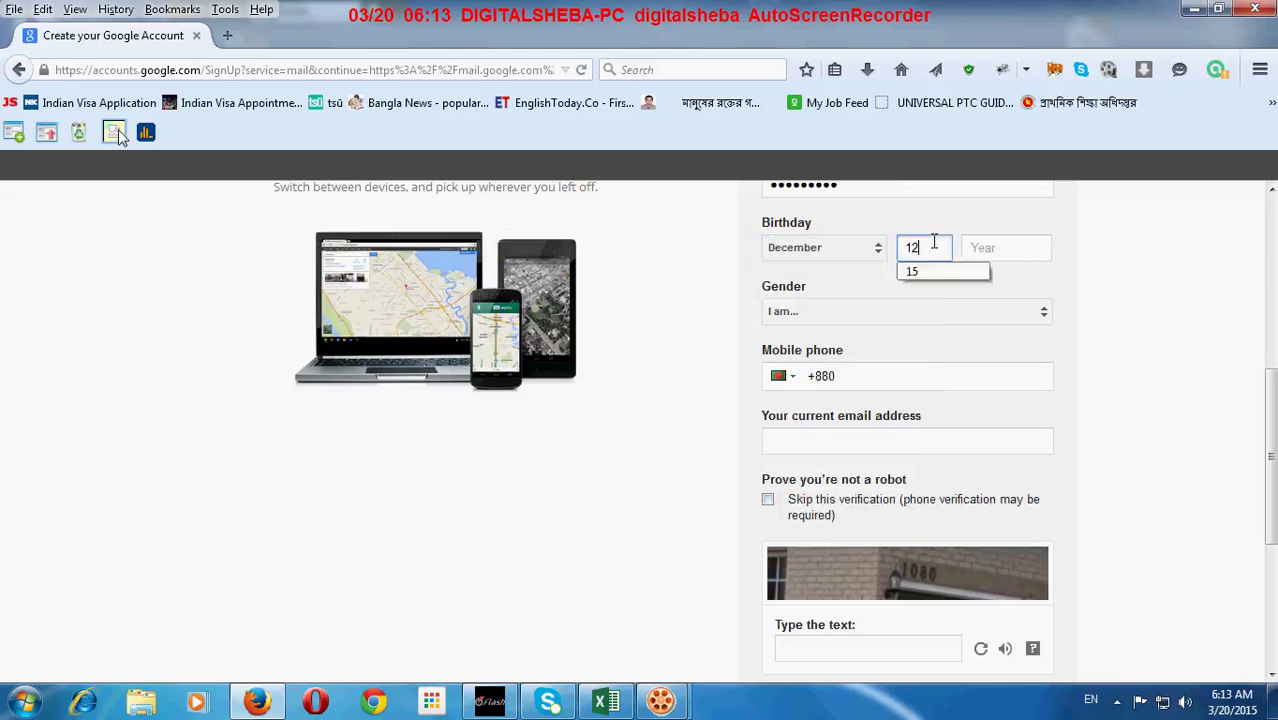
left_click(982, 254)
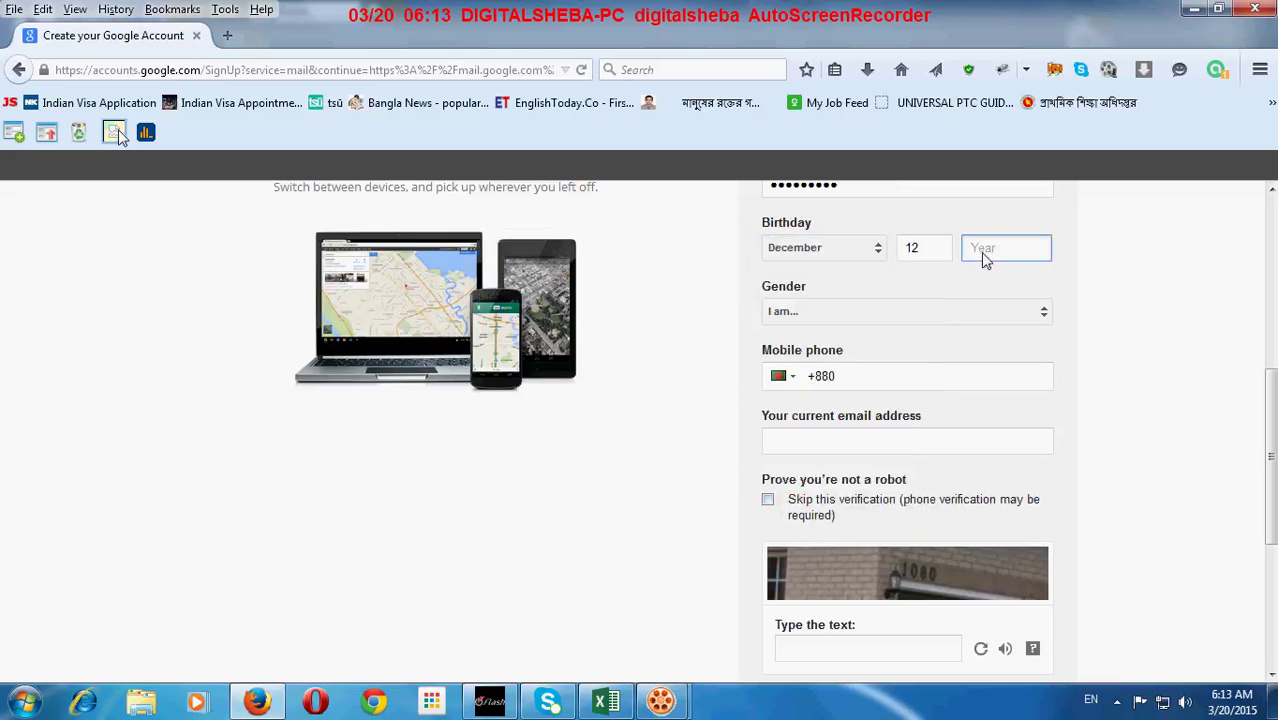
type("1983")
left_click(828, 312)
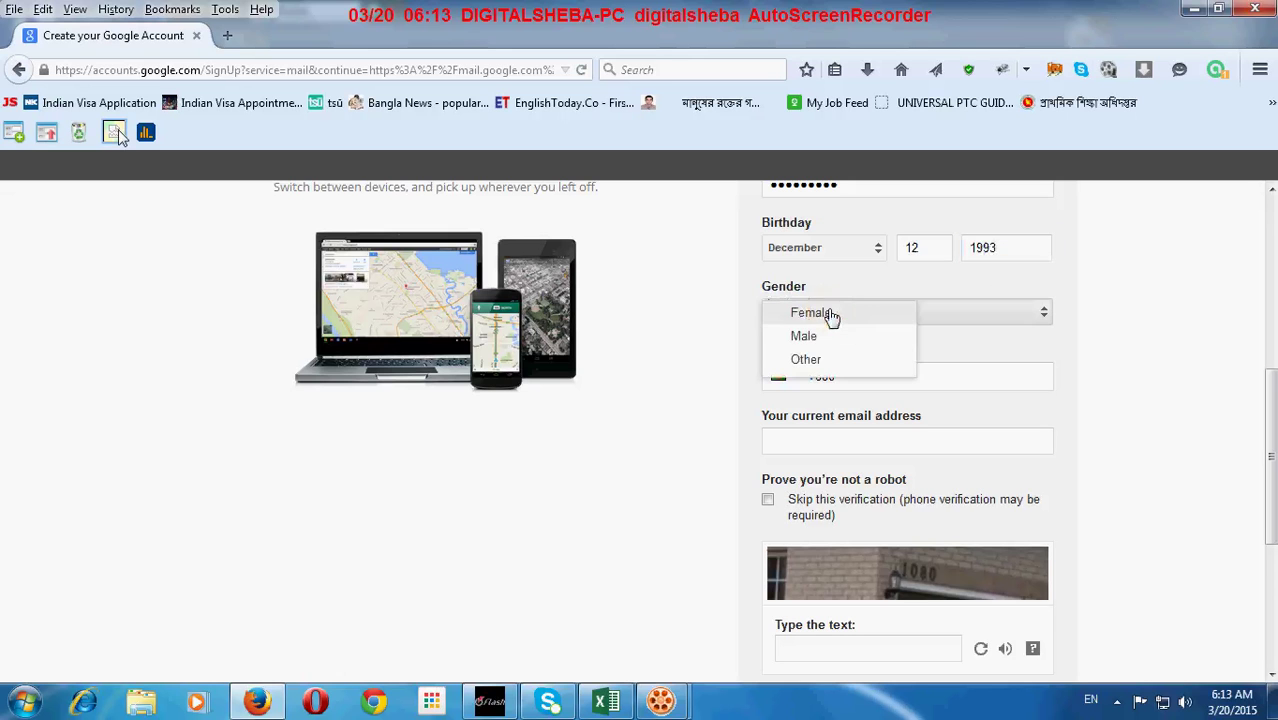
left_click(808, 337)
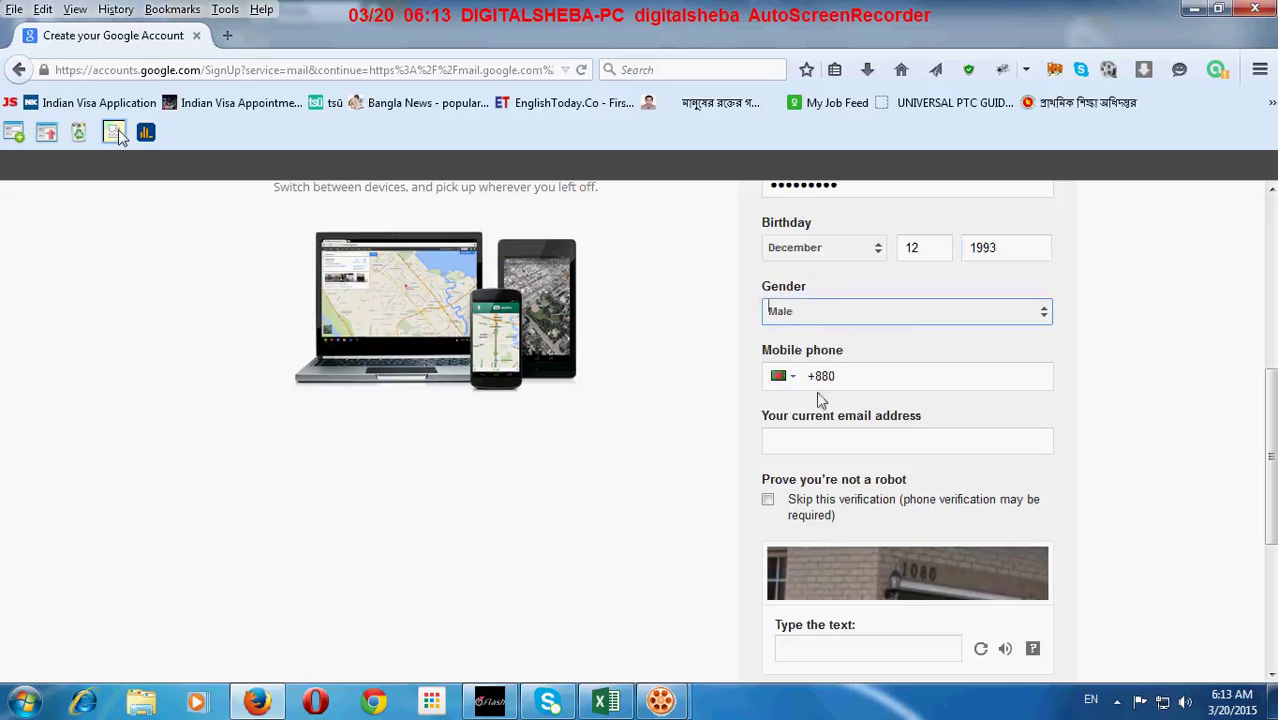
scroll(830, 380, "down", 2)
Enter the mobile phone number and the user's current e-mail address, ignoring saved suggestions
left_click(848, 270)
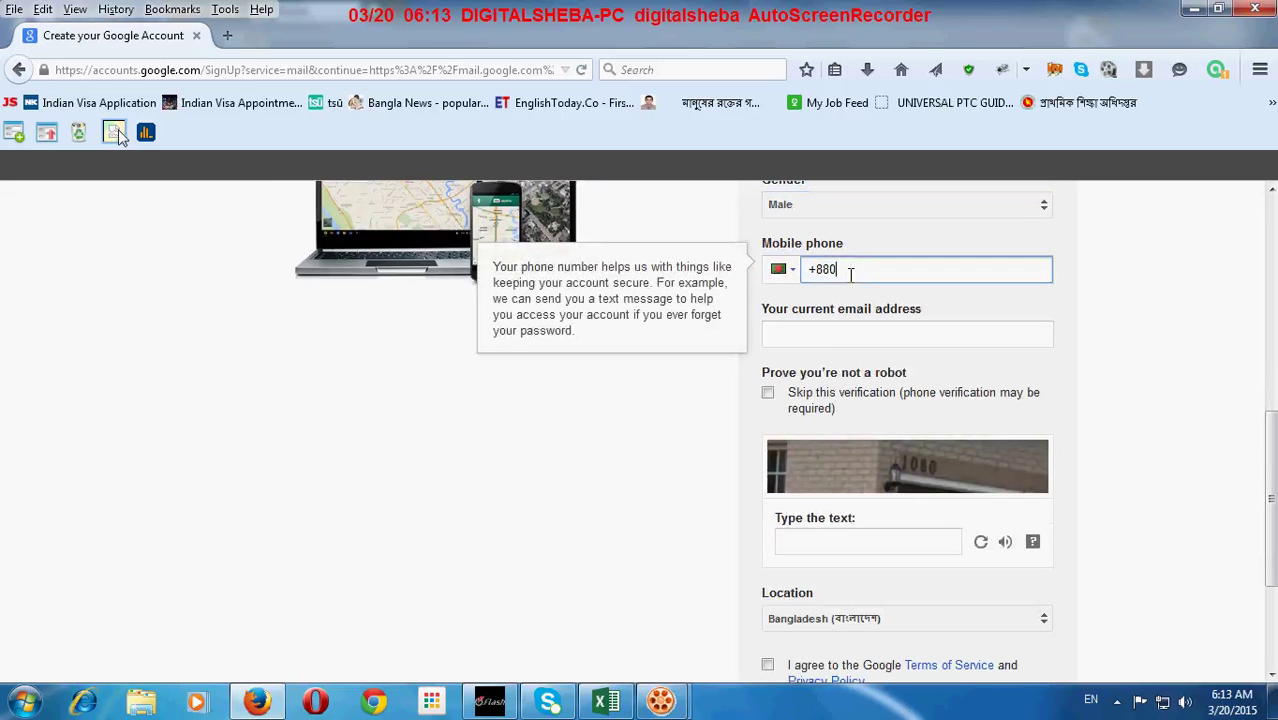
left_click(813, 334)
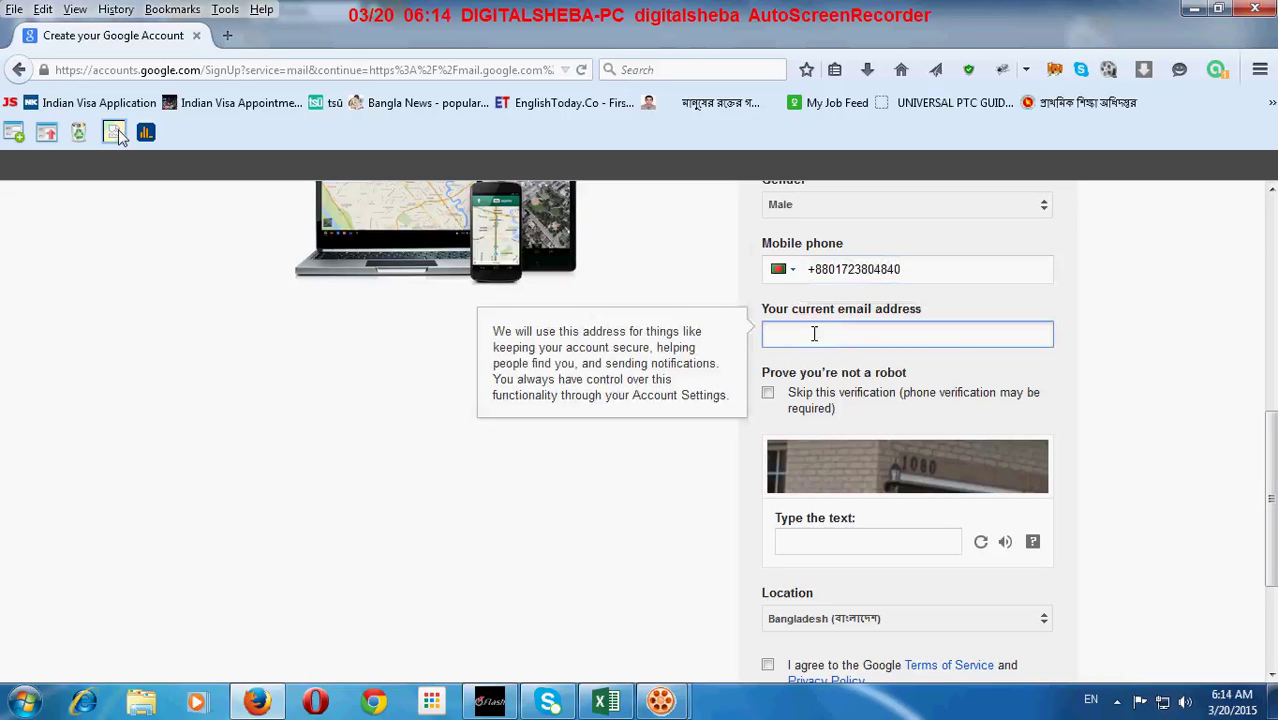
left_click(814, 334)
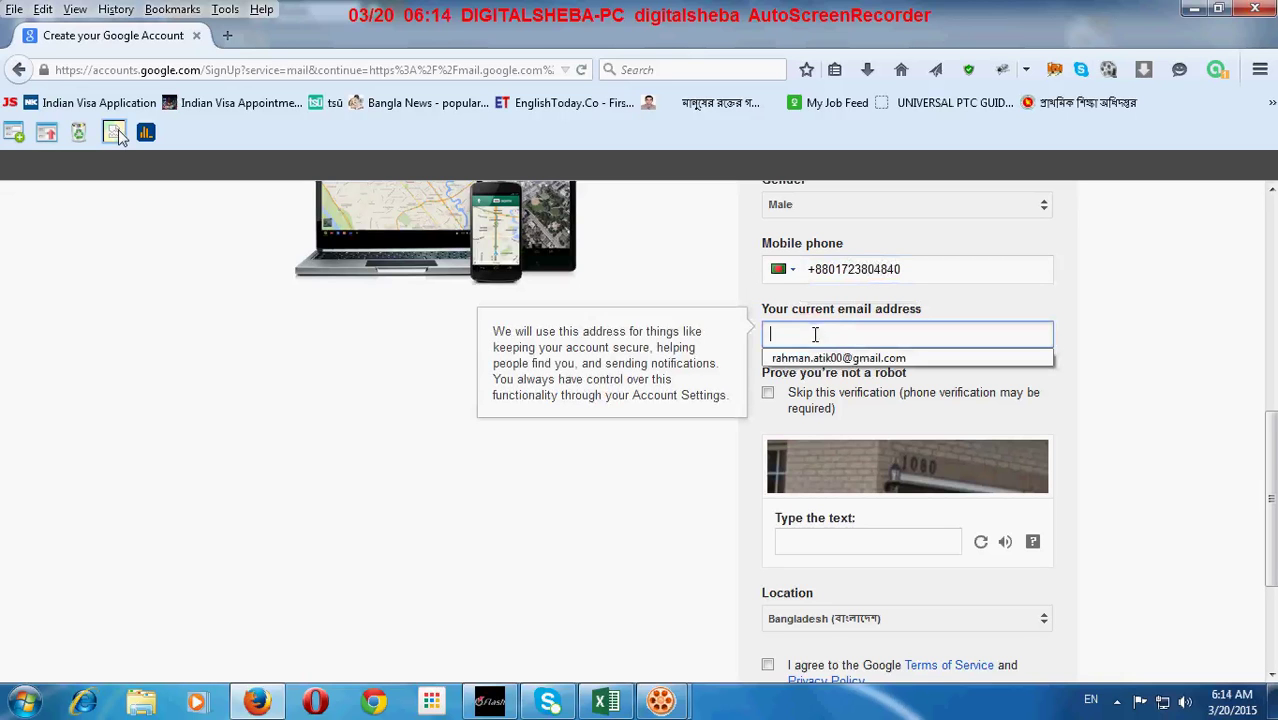
left_click(797, 309)
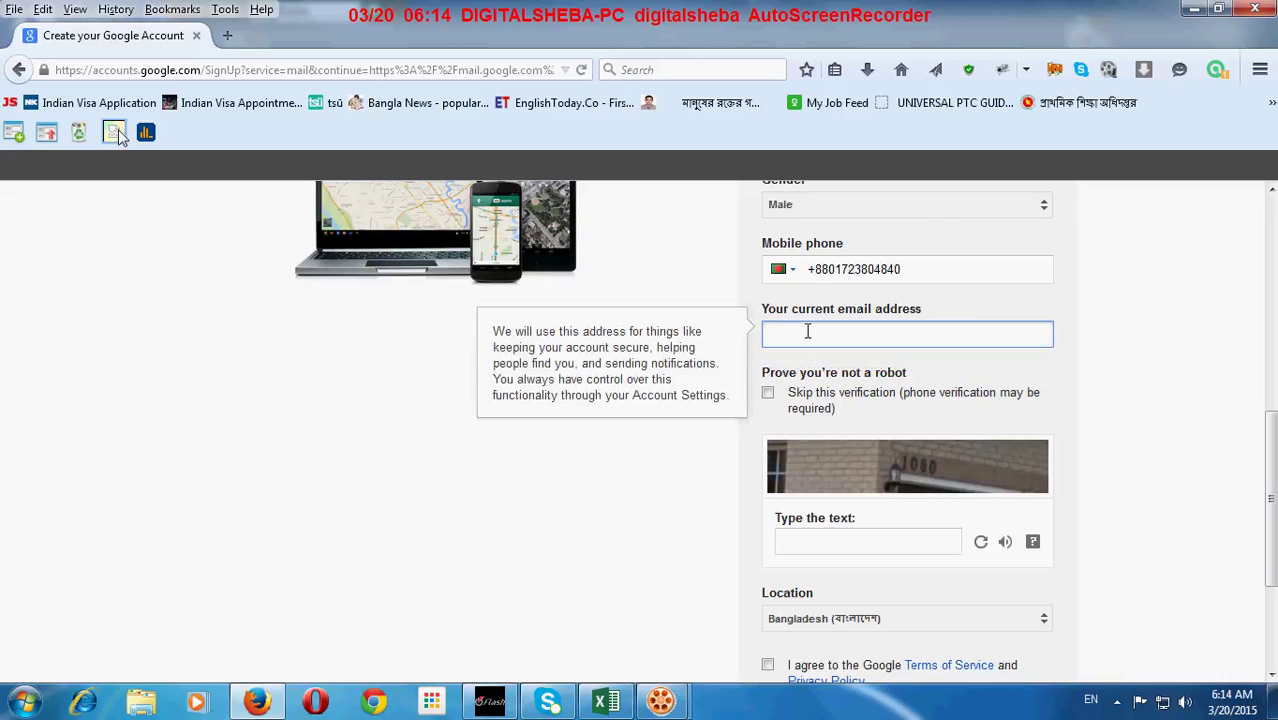
scroll(888, 356, "down", 2)
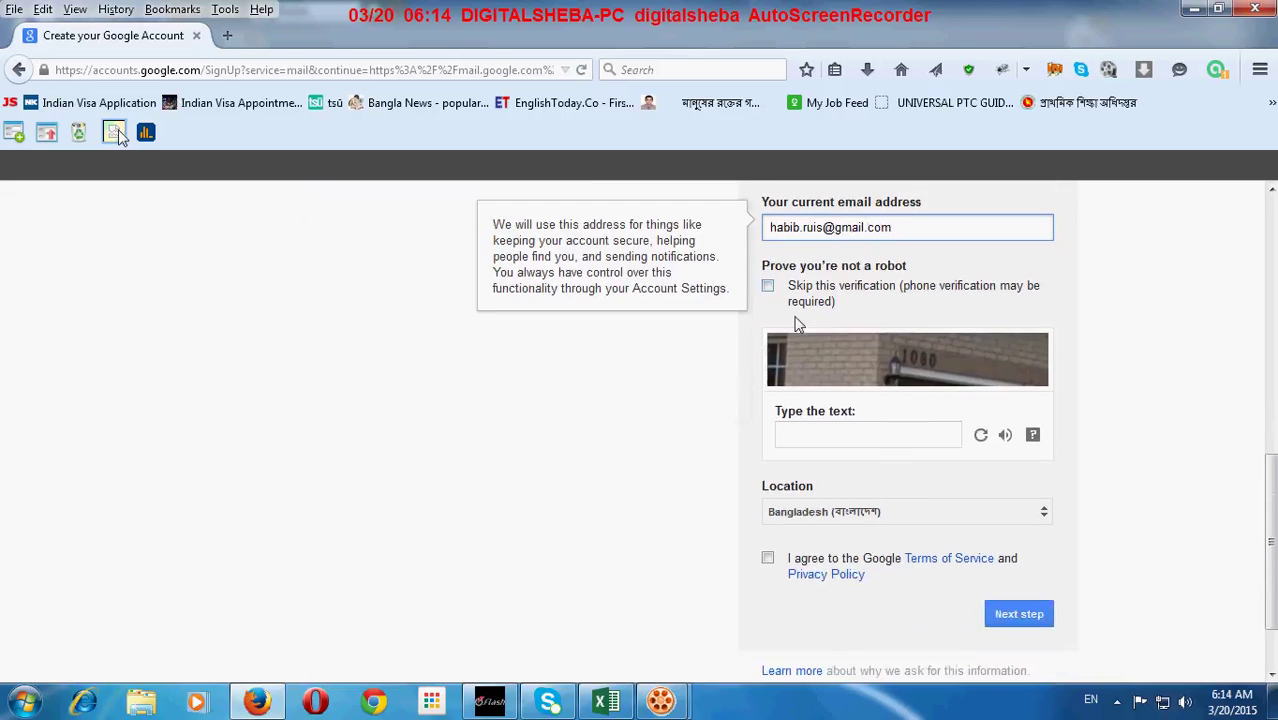
Clear the captcha entry and tick 'Skip this verification' to use phone verification instead
scroll(797, 323, "up", 2)
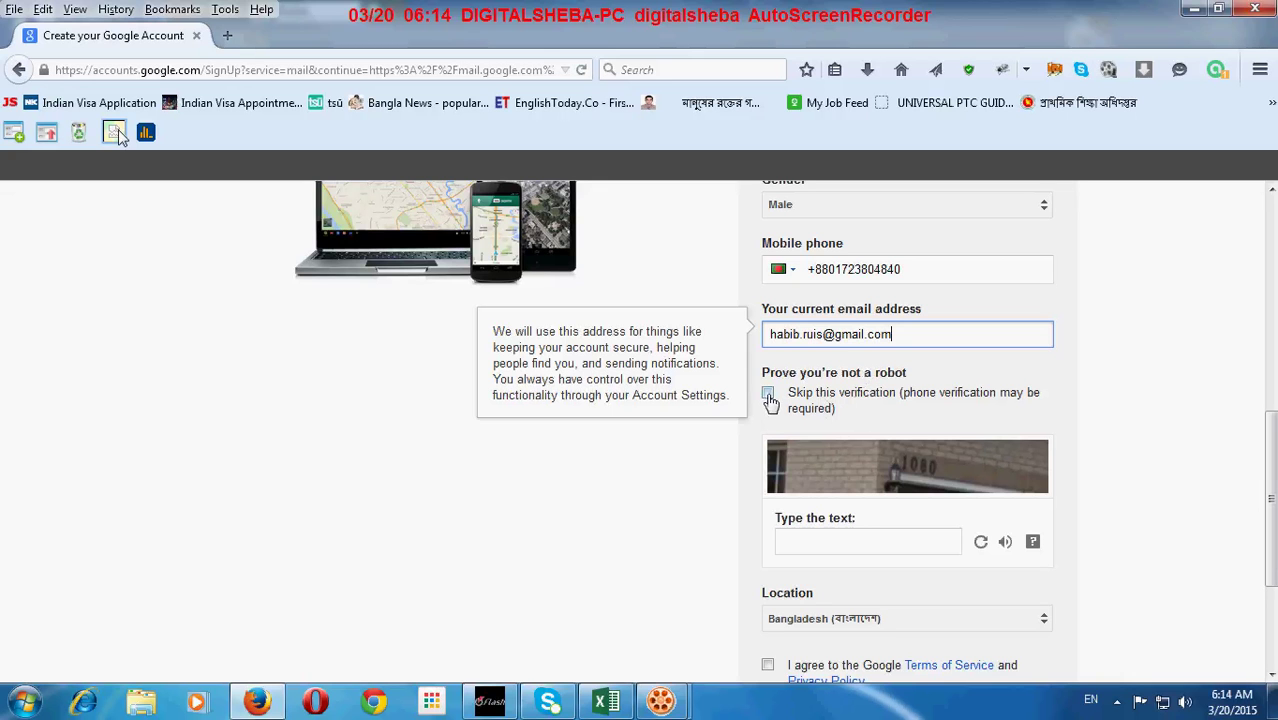
left_click(804, 535)
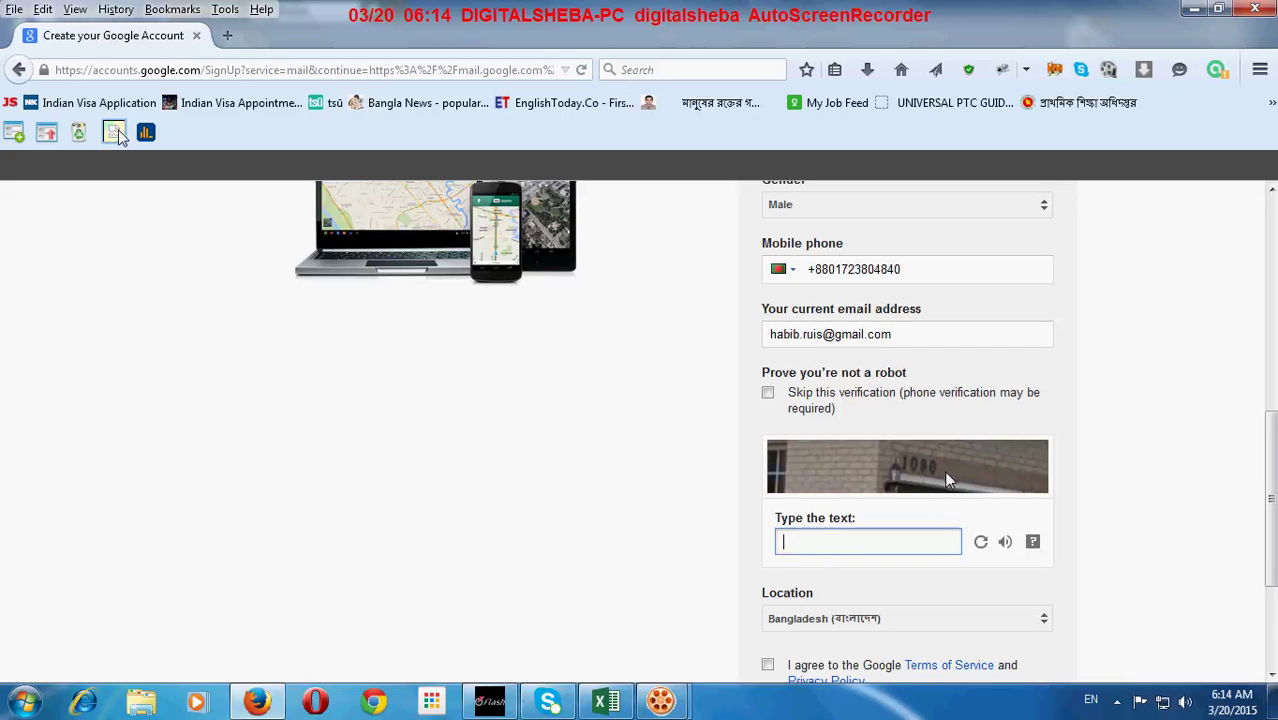
type("10")
key("BackSpace")
key("BackSpace")
left_click(768, 398)
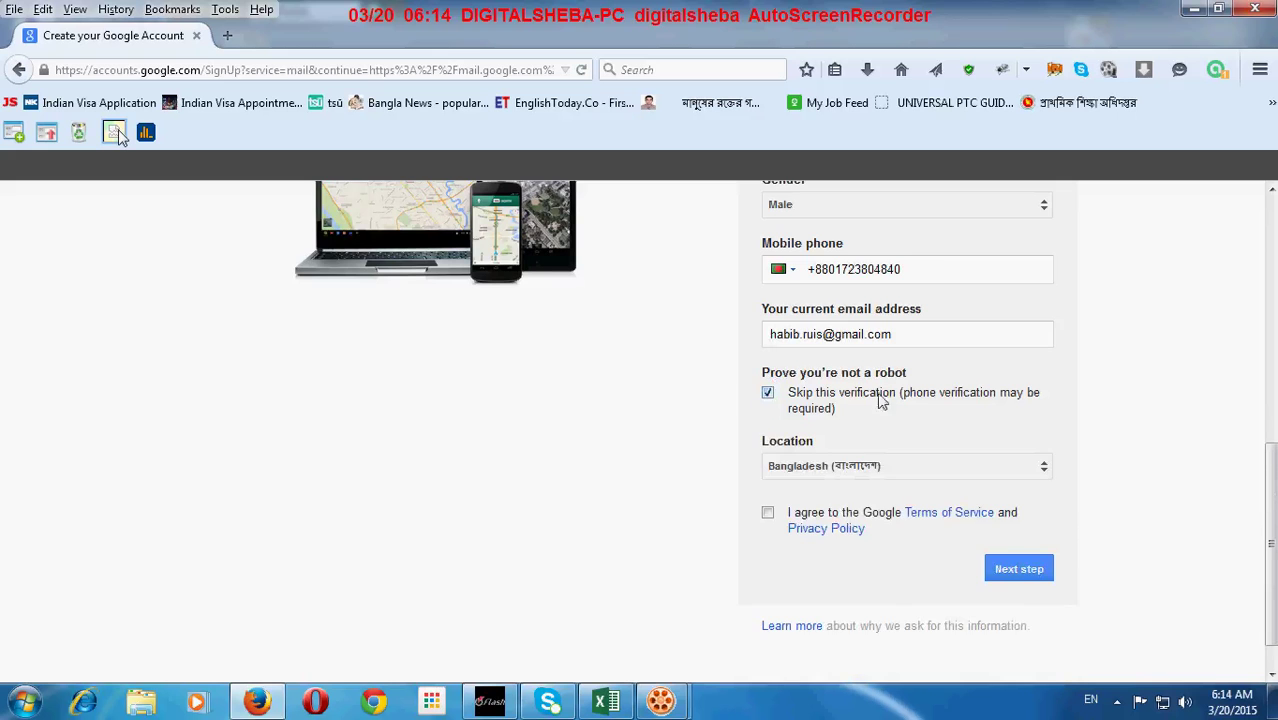
Tick the agreement to the Google Terms of Service and Privacy Policy
scroll(893, 417, "down", 1)
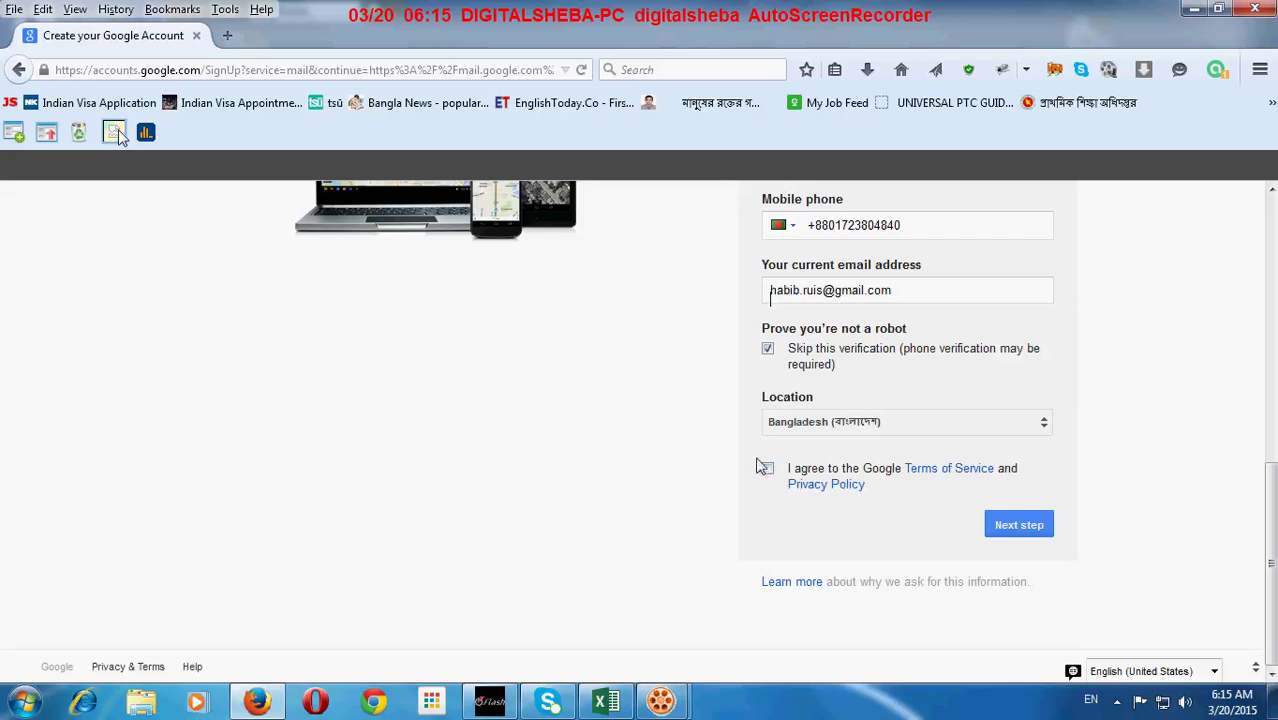
left_click(767, 471)
scroll(862, 481, "up", 5)
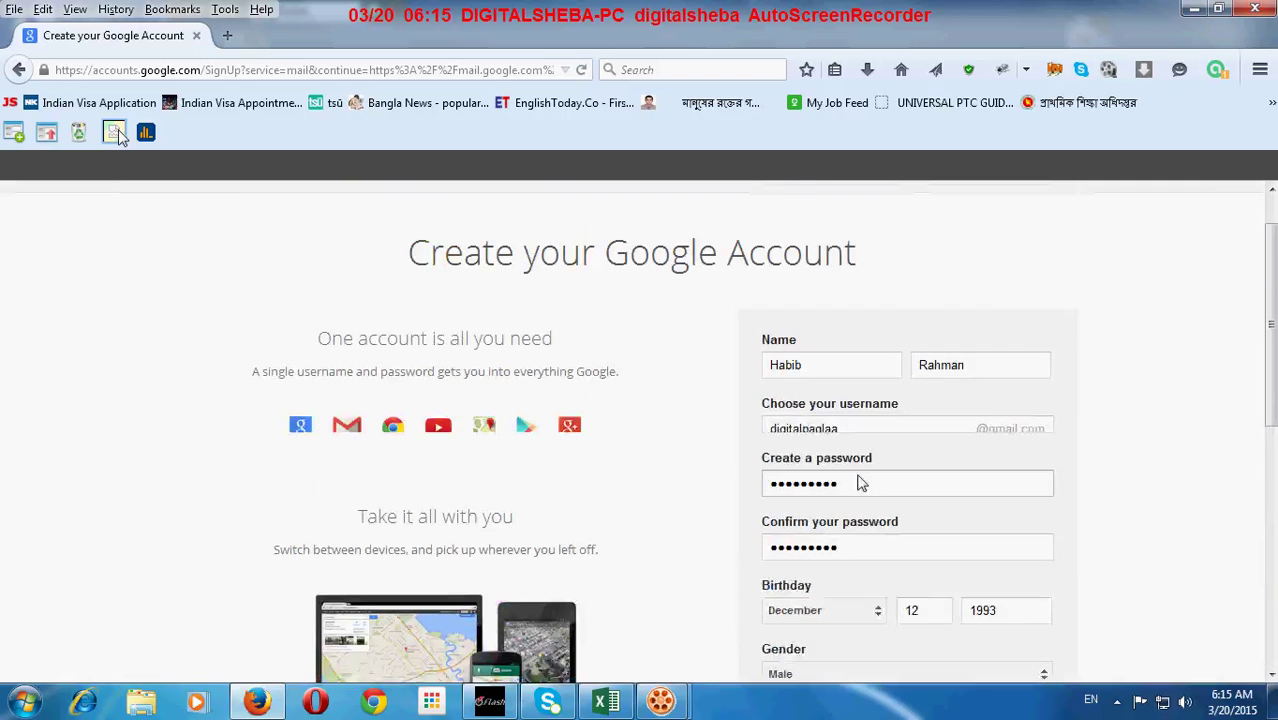
scroll(935, 470, "down", 5)
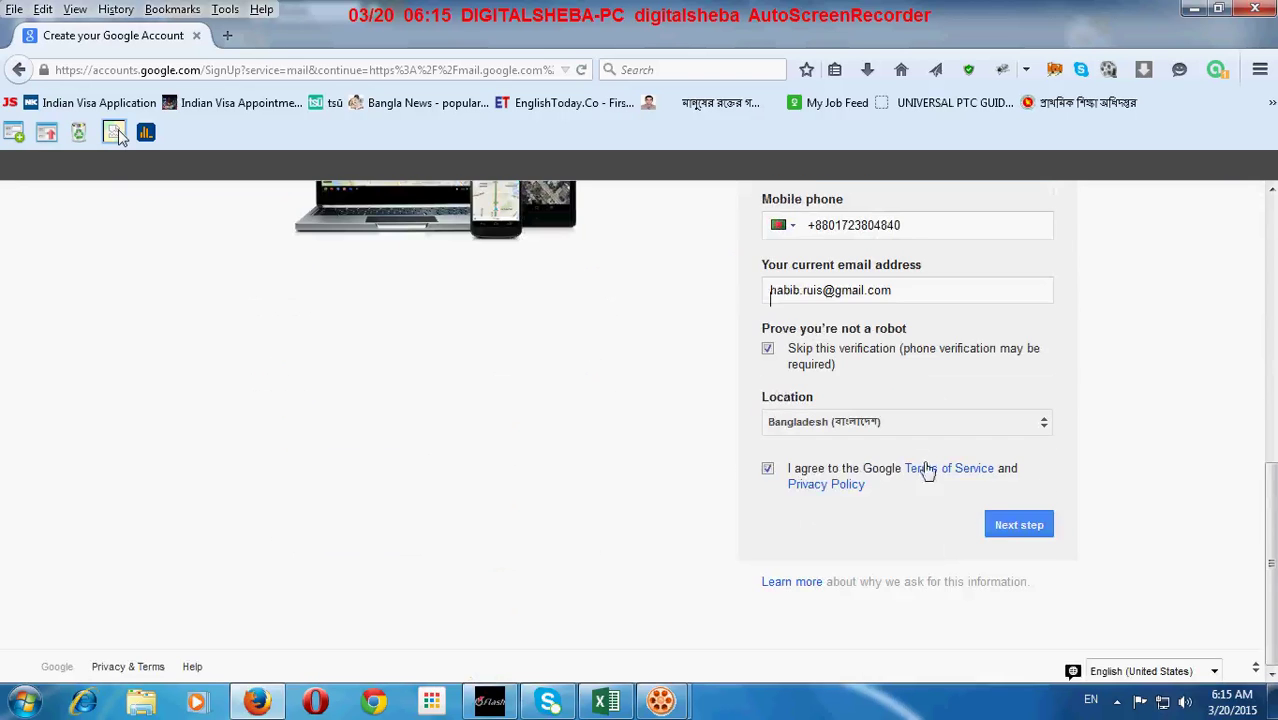
Submit the sign-up form with Next step and let Firefox remember the password
left_click(1015, 530)
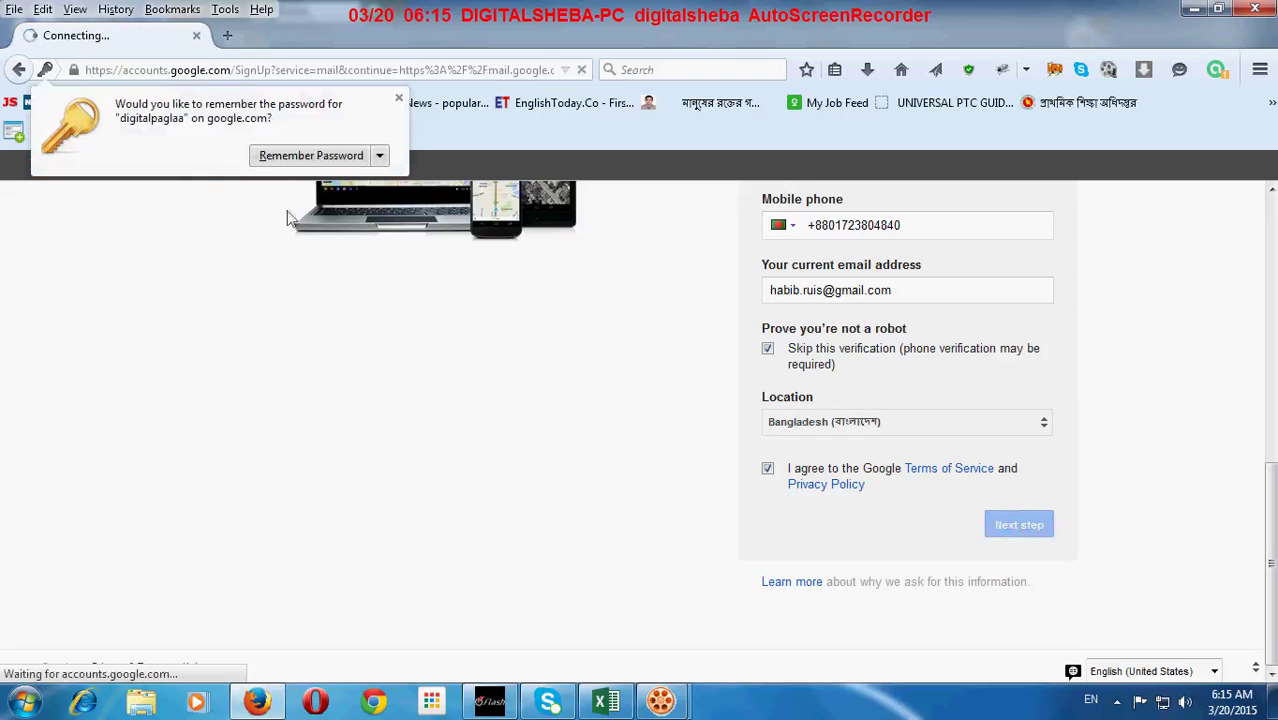
left_click(265, 160)
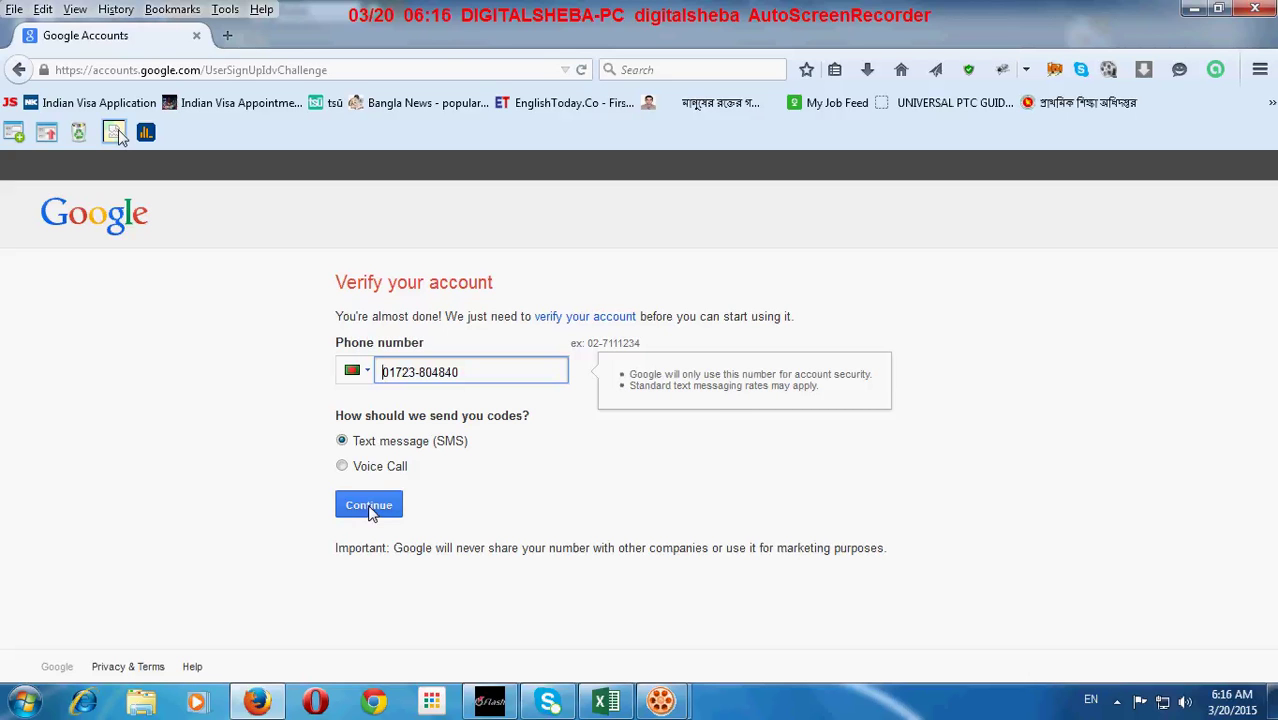
Replace the phone number with another mobile number and resubmit it for an SMS code
left_click(370, 508)
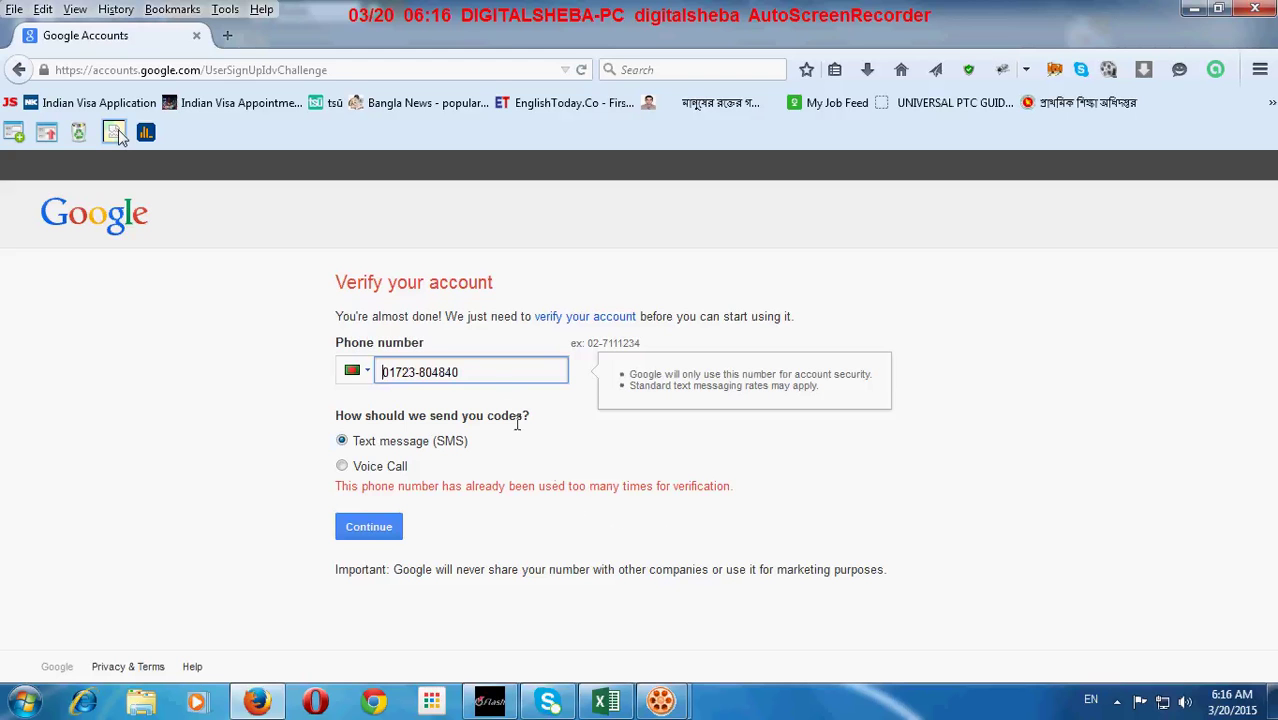
left_click(462, 372)
left_click_drag(462, 372, 391, 371)
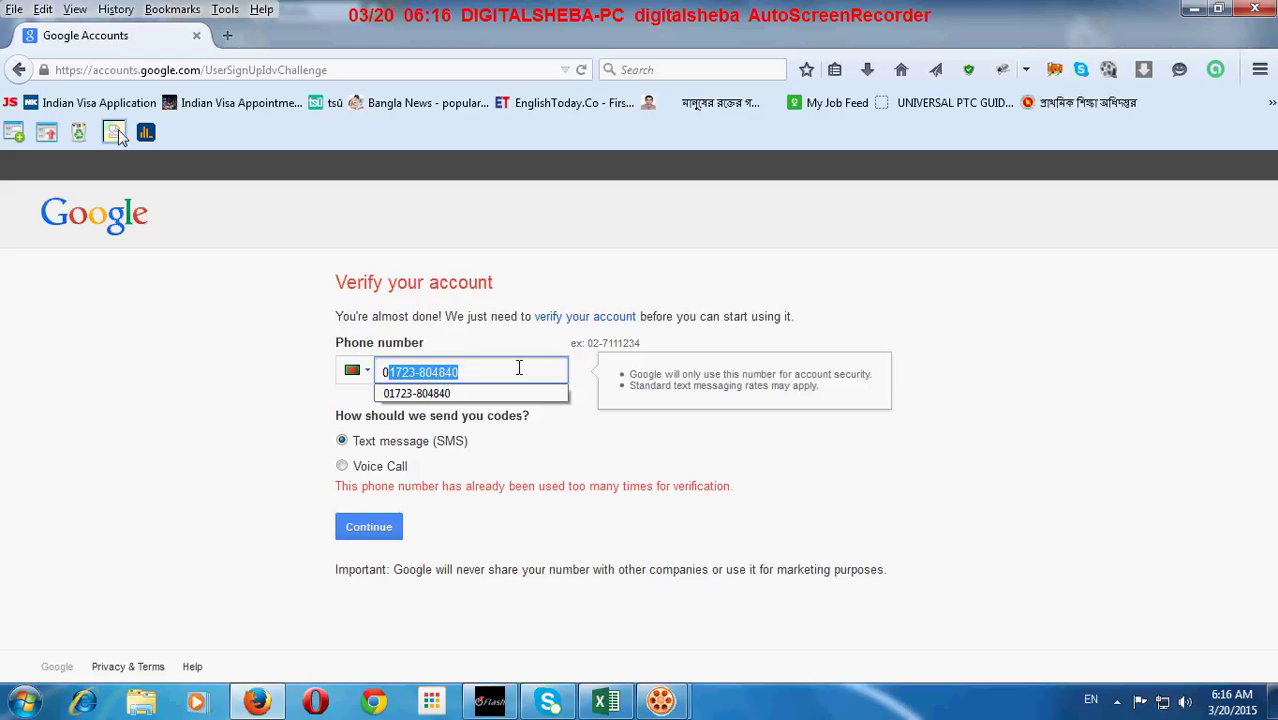
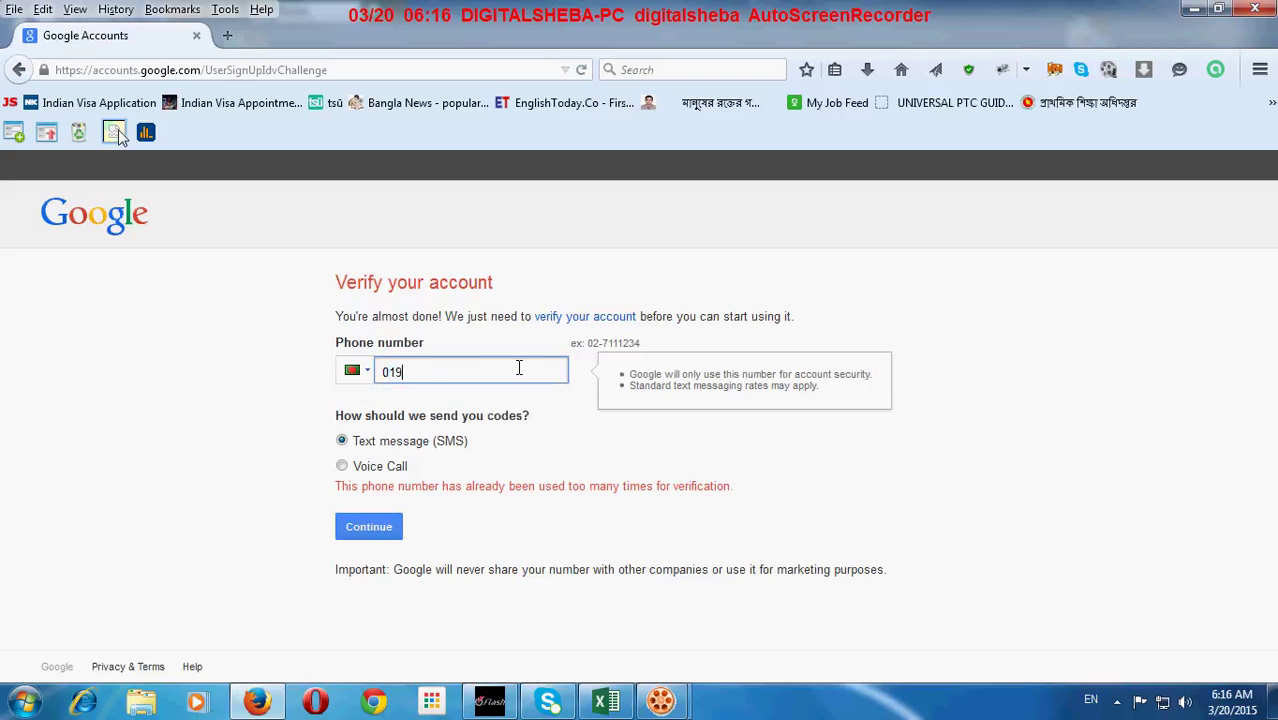
left_click(380, 528)
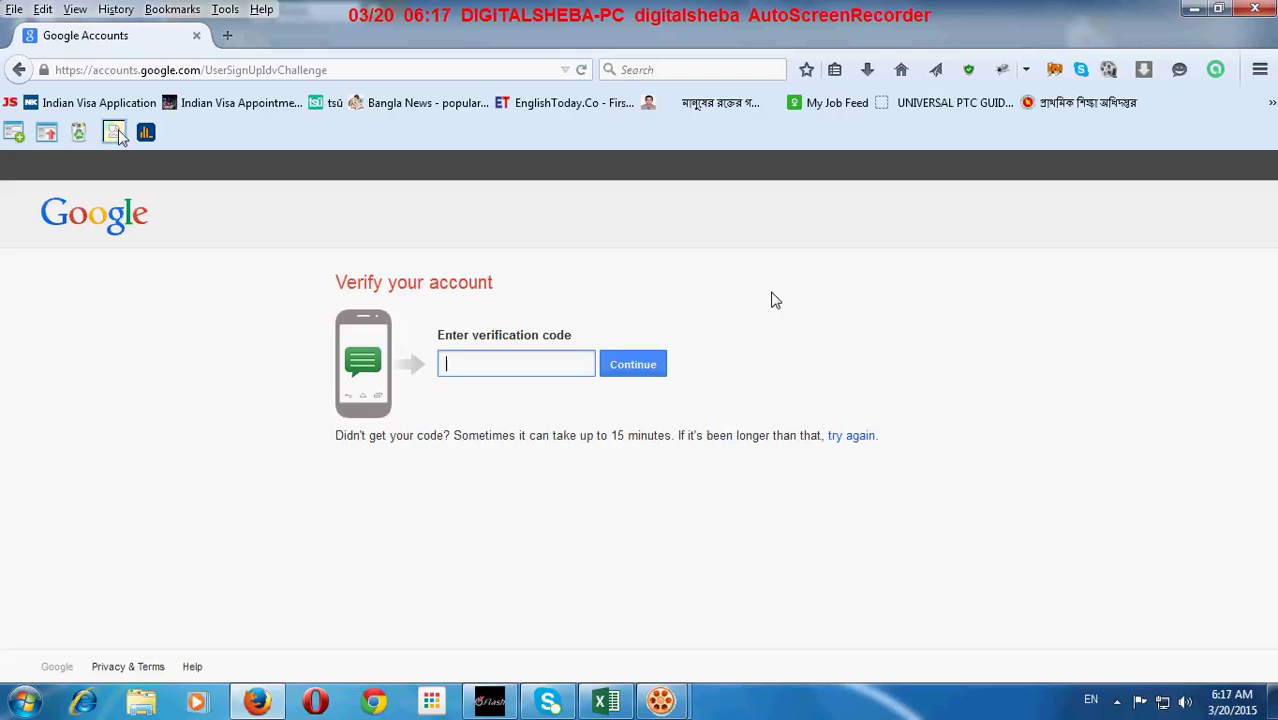
Enter the received SMS verification code and submit it
left_click(643, 370)
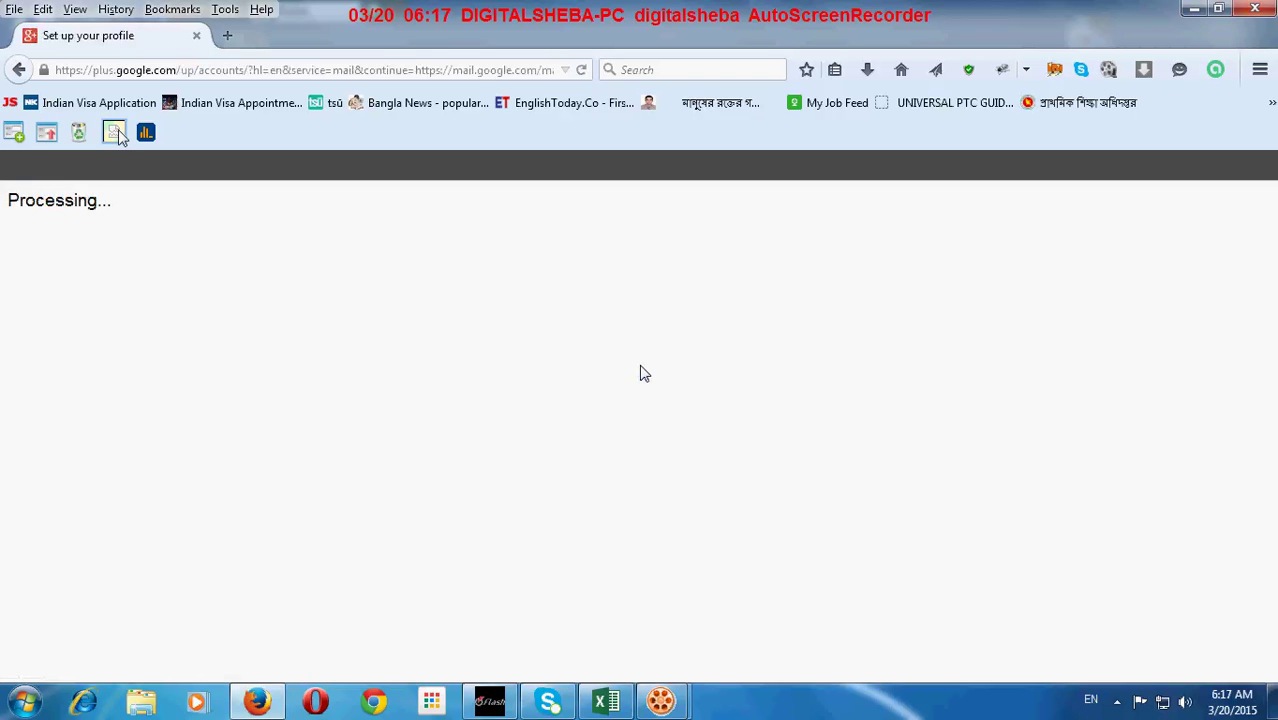
Scroll up and down the 'Create your public Google+ profile' page to read it
scroll(610, 400, "down", 4)
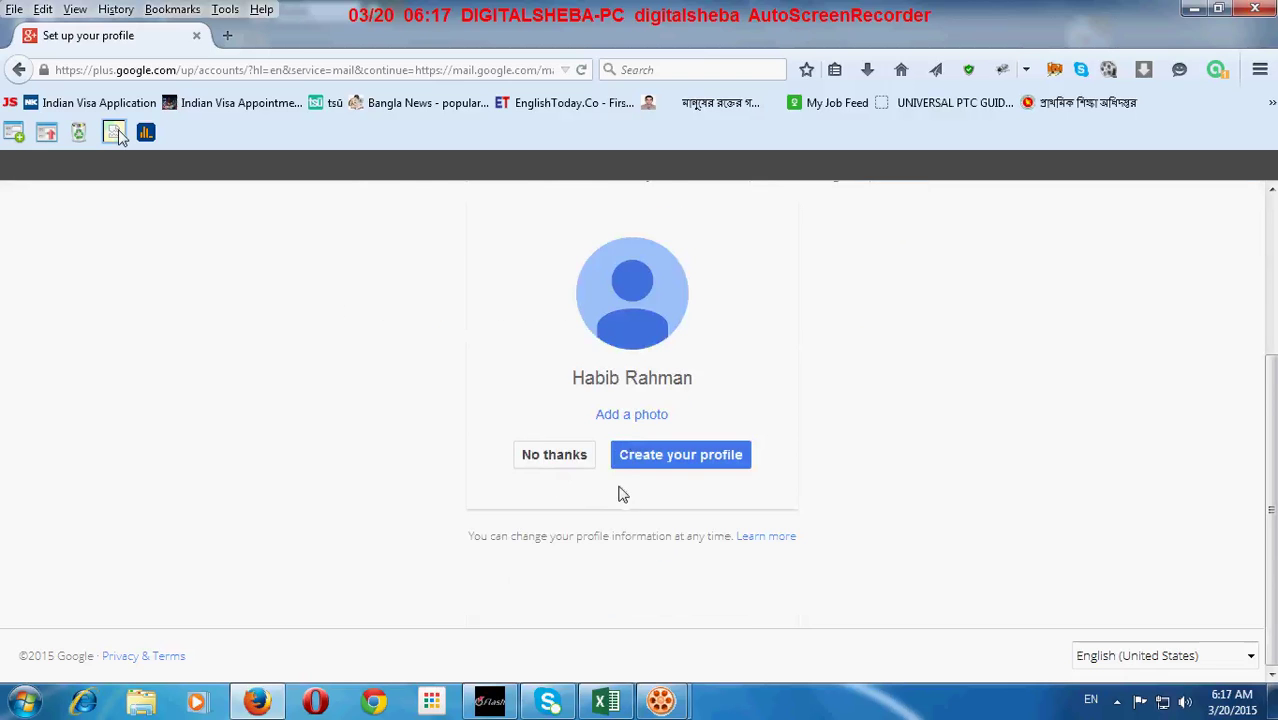
scroll(625, 487, "up", 5)
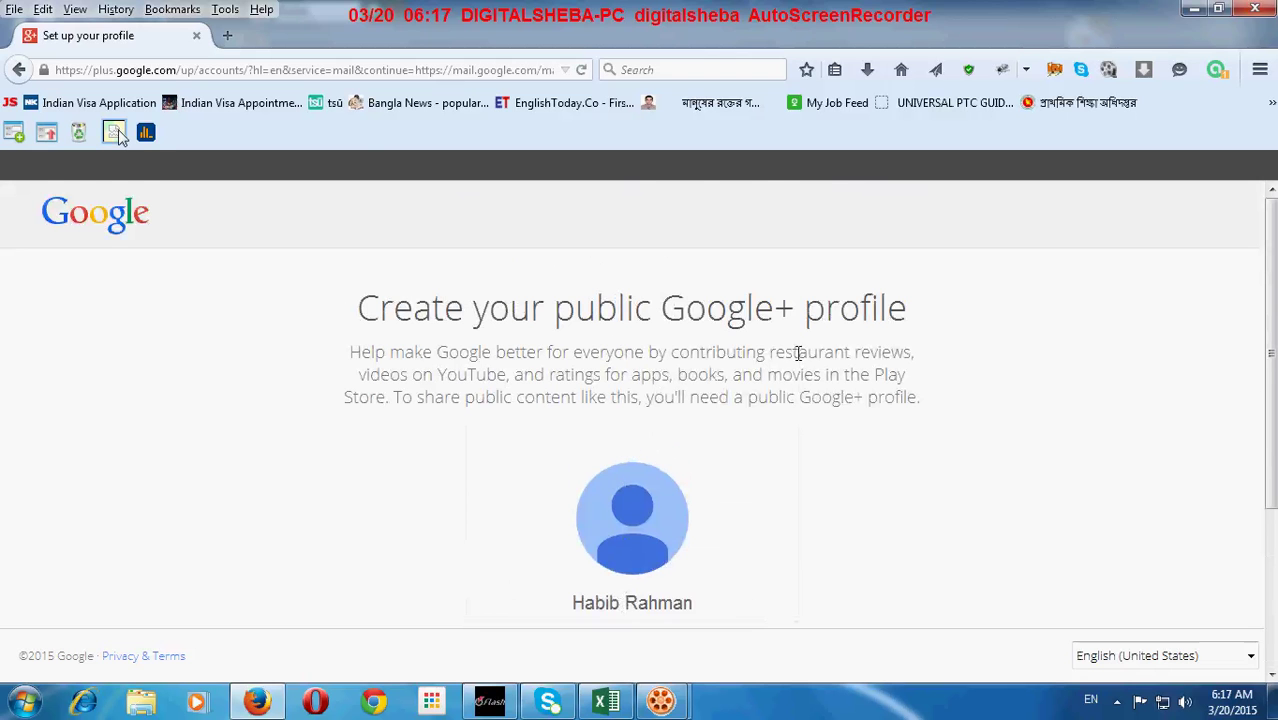
scroll(797, 372, "down", 3)
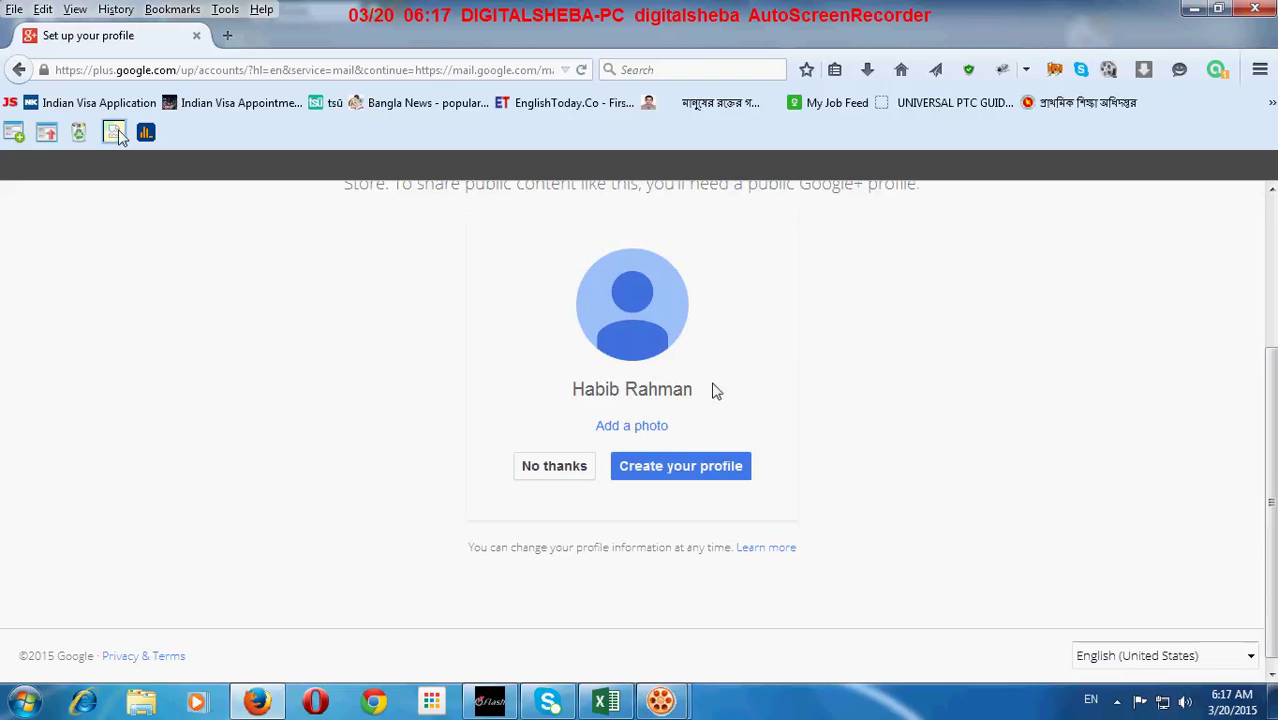
scroll(714, 388, "up", 2)
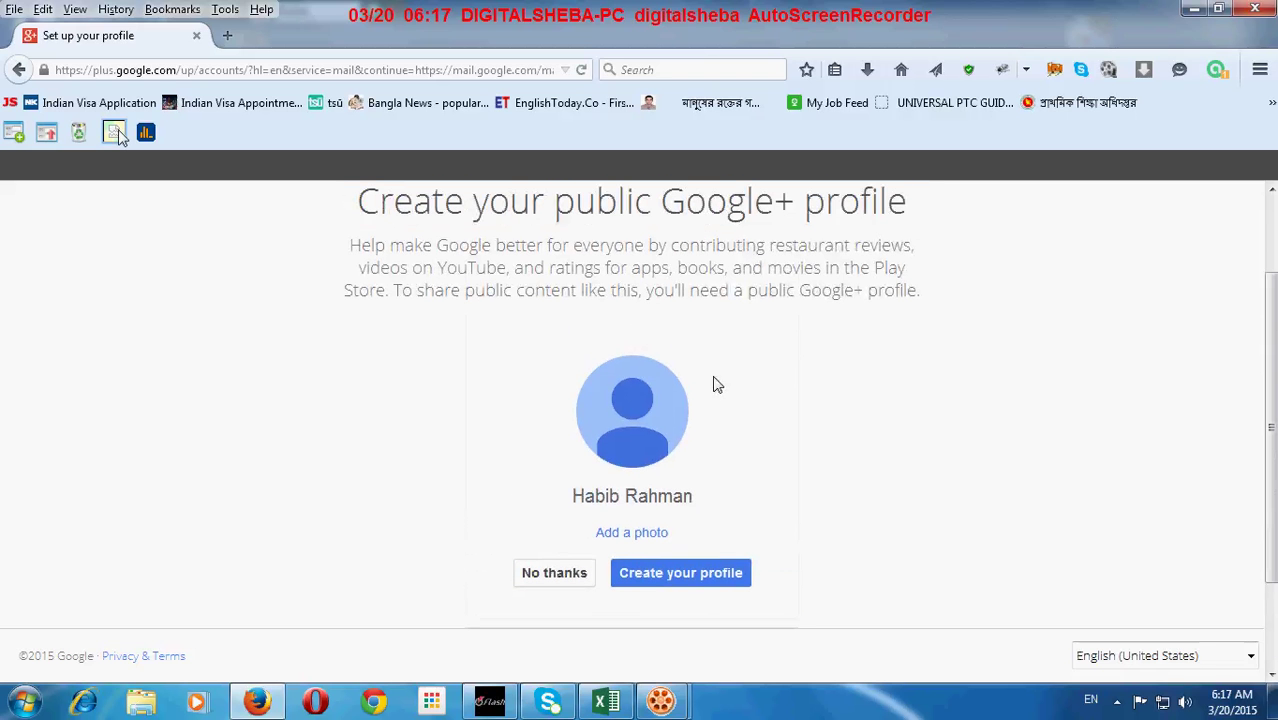
scroll(720, 390, "down", 2)
scroll(723, 396, "up", 2)
Add a profile photo by uploading habib2.jpg from the computer
left_click(632, 533)
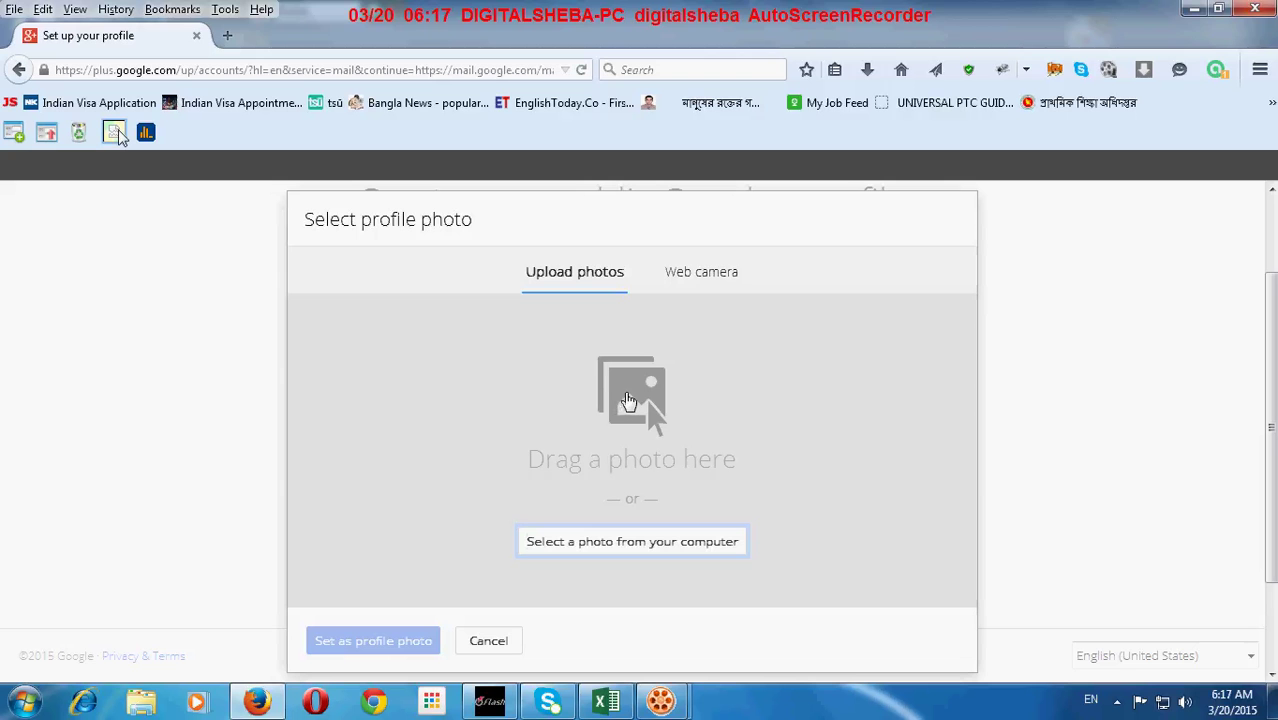
left_click(626, 394)
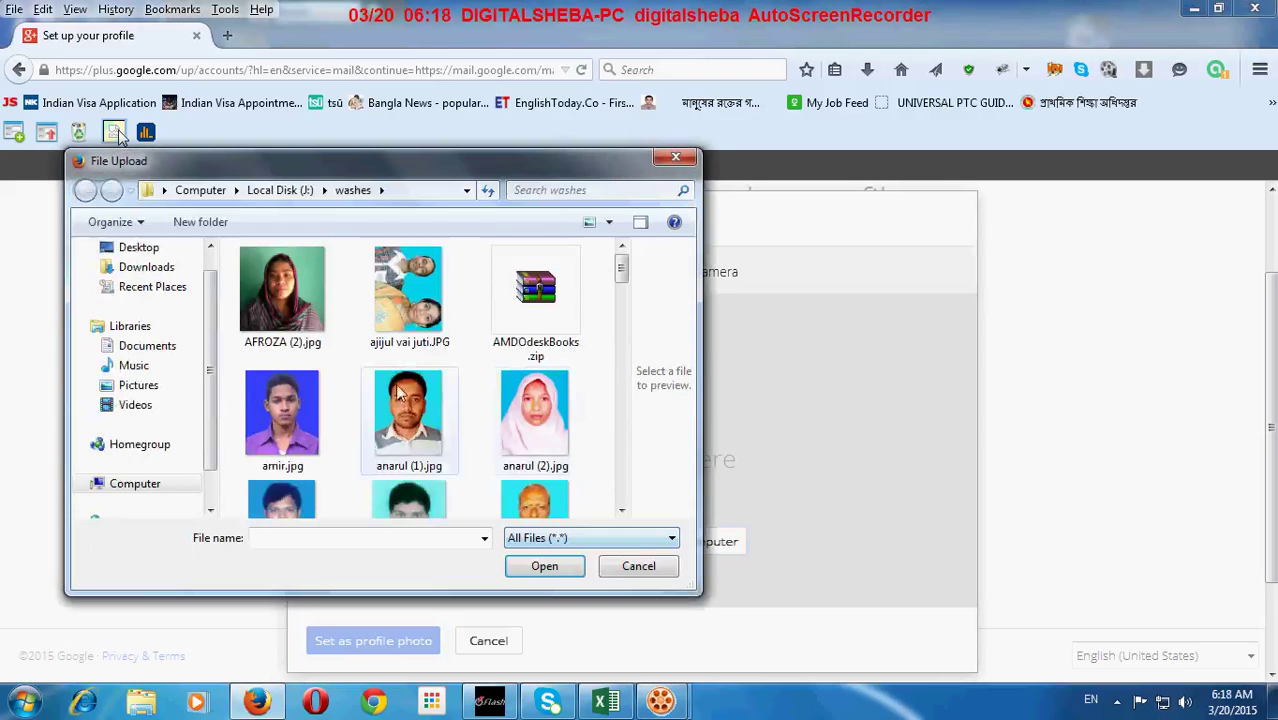
left_click_drag(620, 270, 594, 324)
left_click(408, 350)
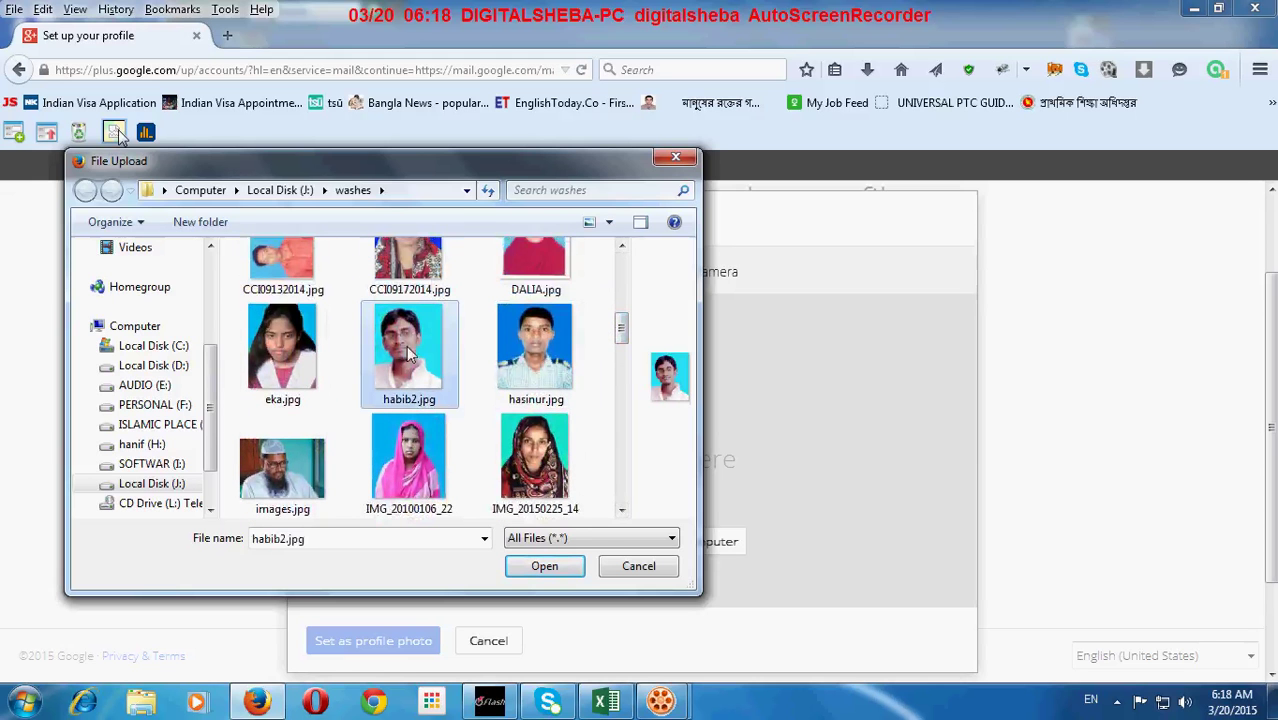
double_click(408, 350)
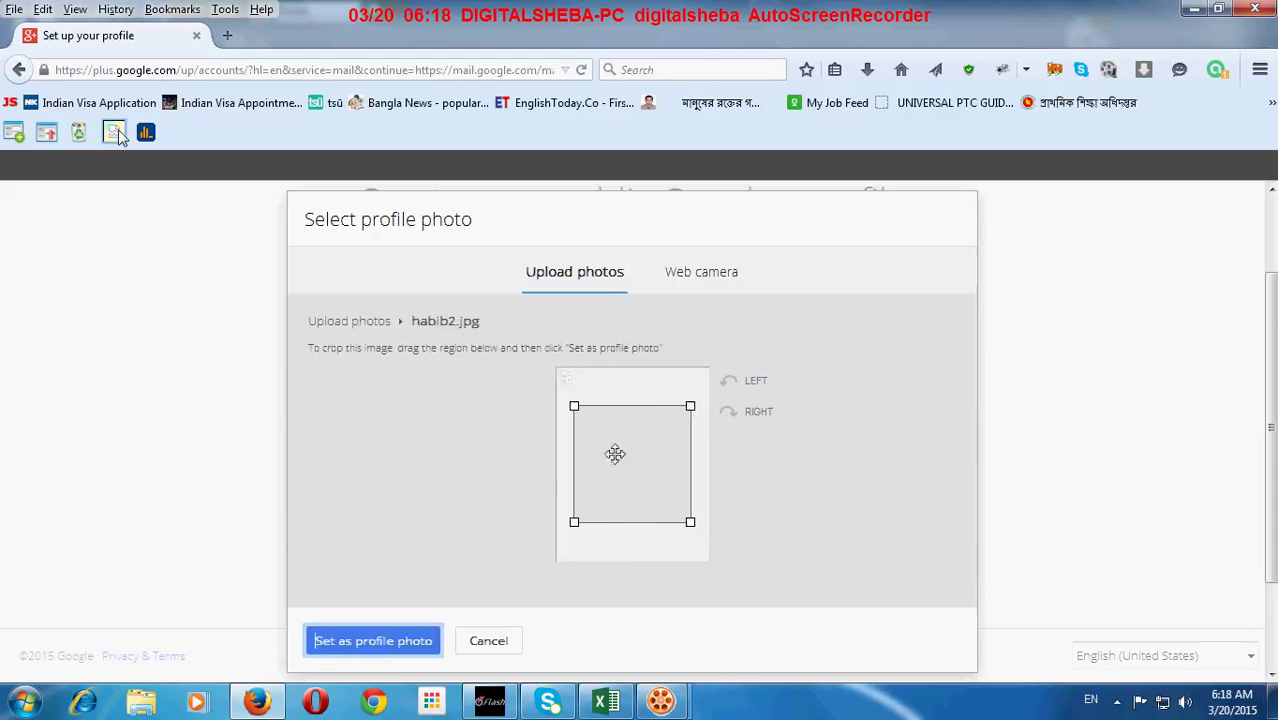
Crop habib2.jpg around the face, set it as profile photo, and create the Google+ profile
left_click_drag(642, 449, 628, 418)
left_click_drag(674, 490, 704, 547)
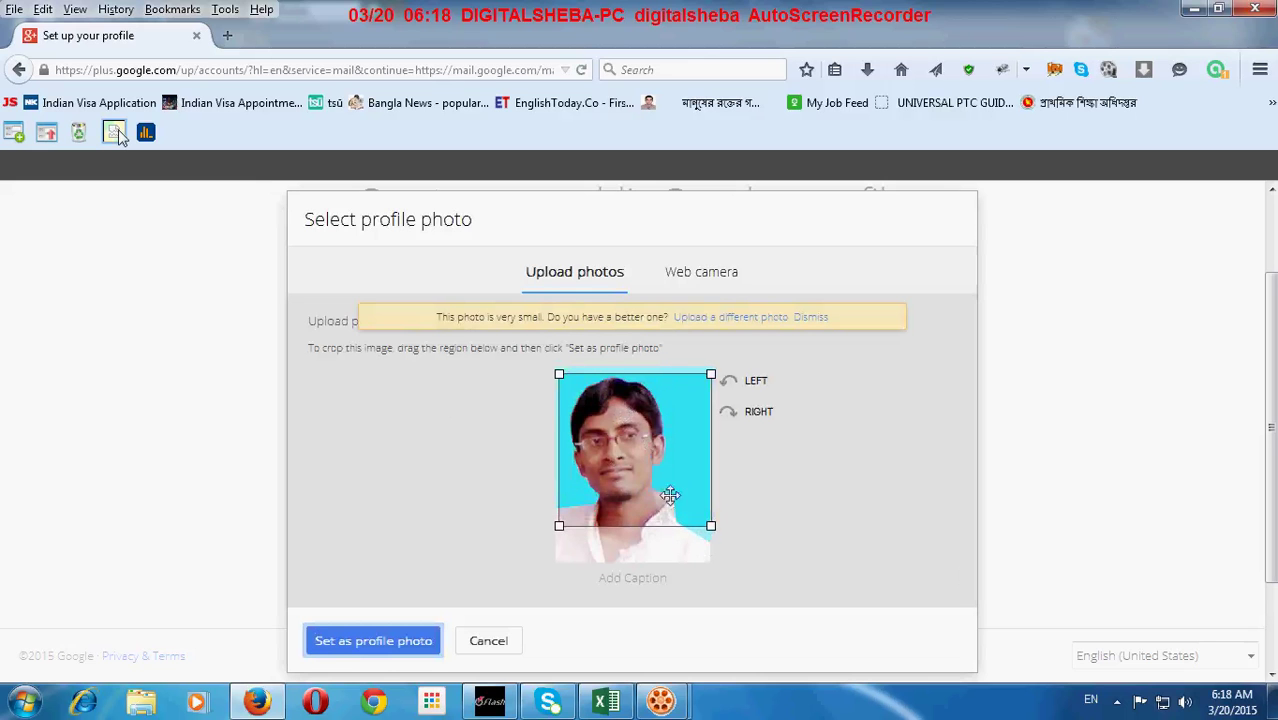
left_click_drag(670, 495, 648, 489)
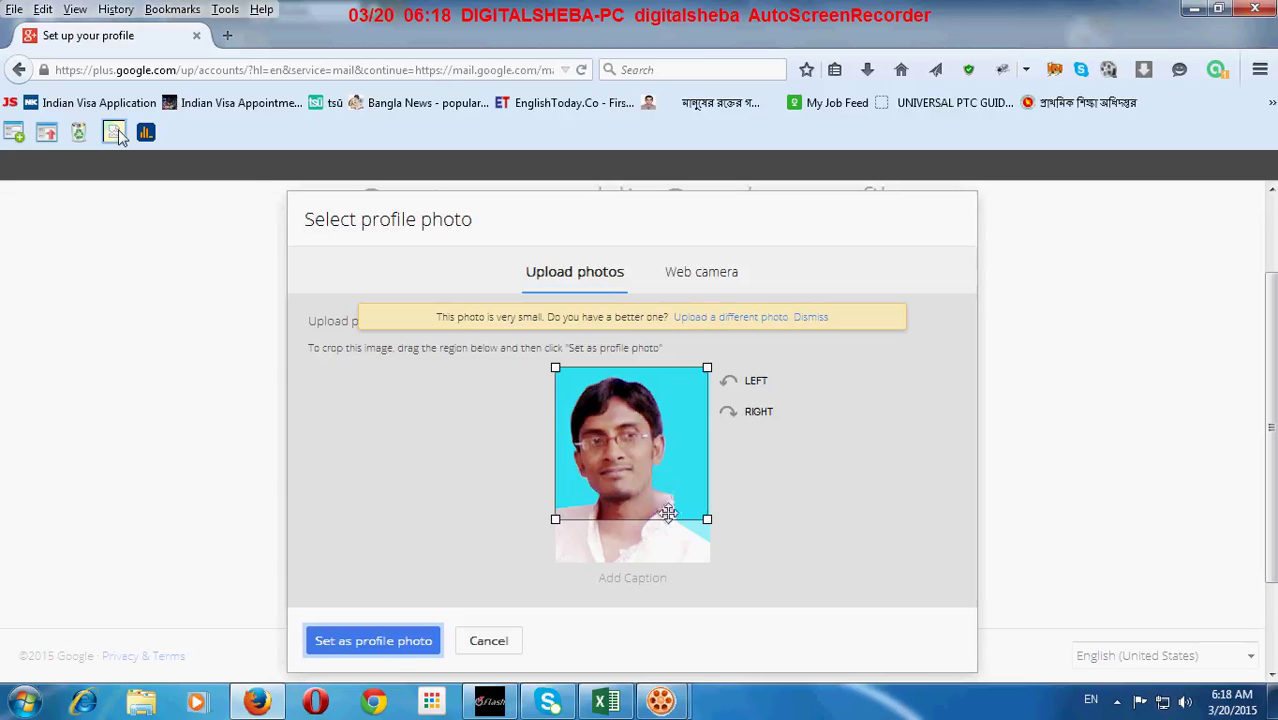
left_click_drag(706, 520, 702, 558)
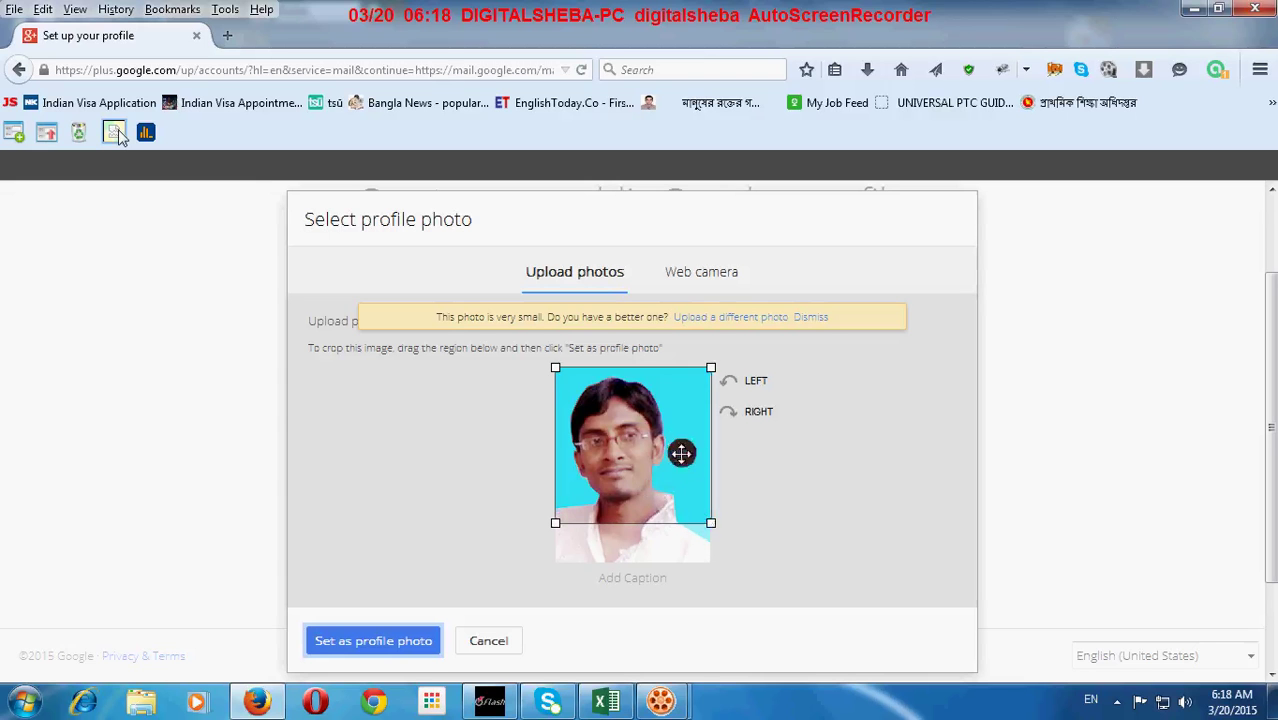
left_click_drag(682, 451, 656, 463)
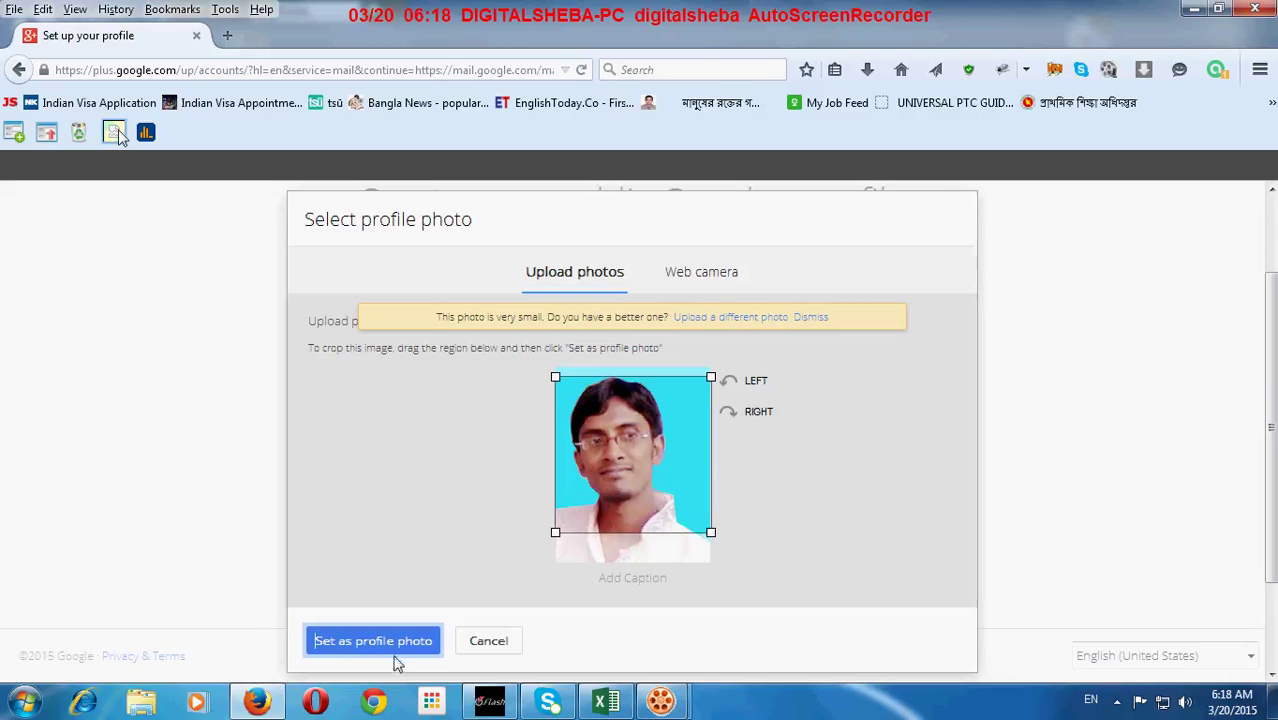
left_click(340, 641)
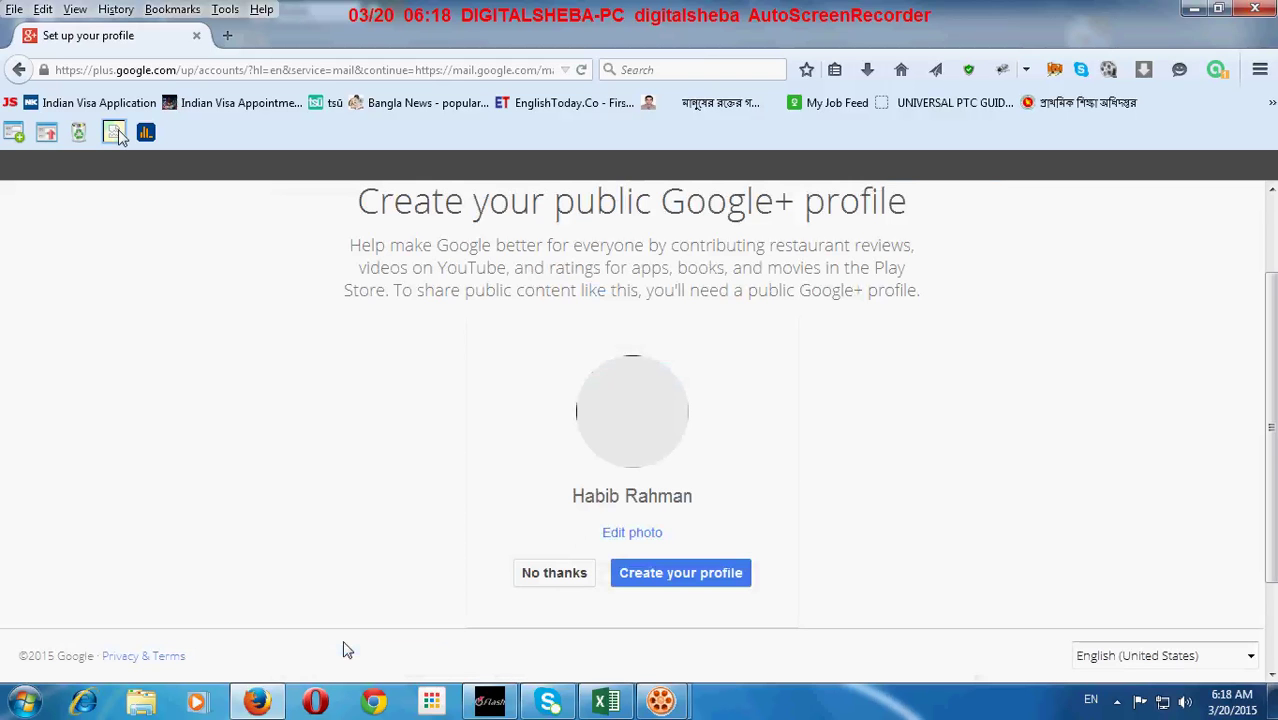
scroll(670, 594, "down", 2)
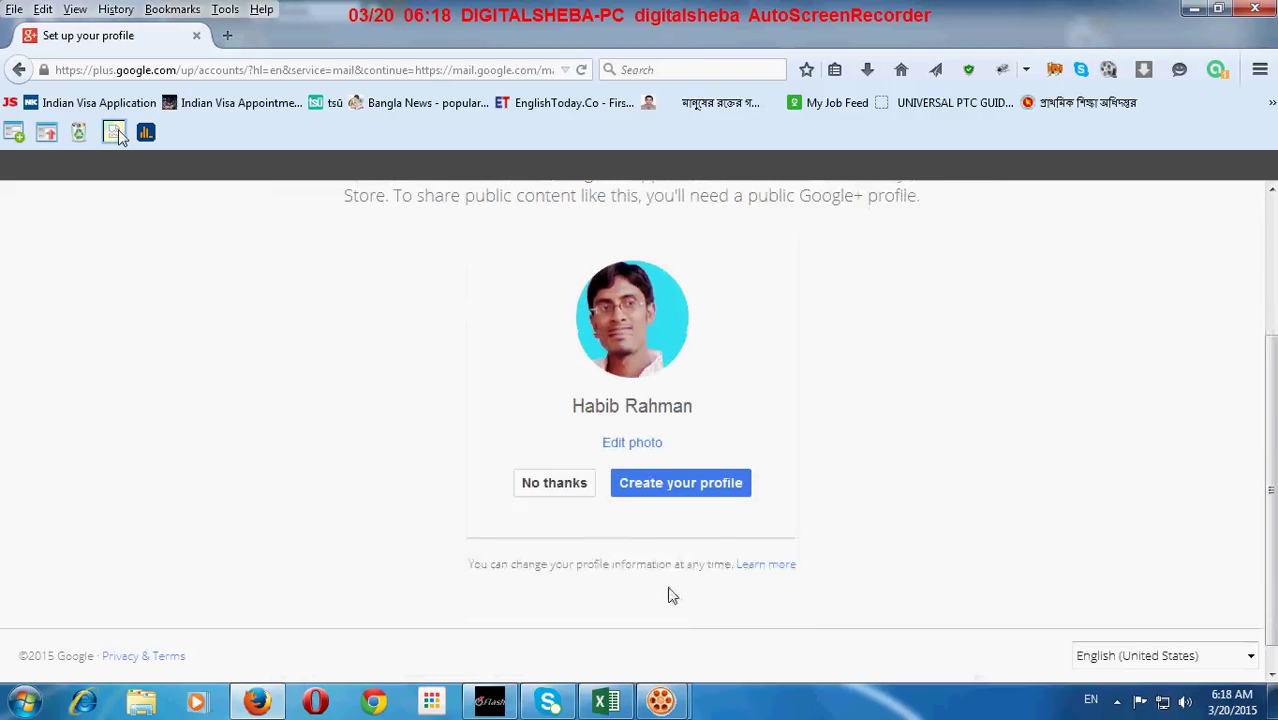
left_click(690, 468)
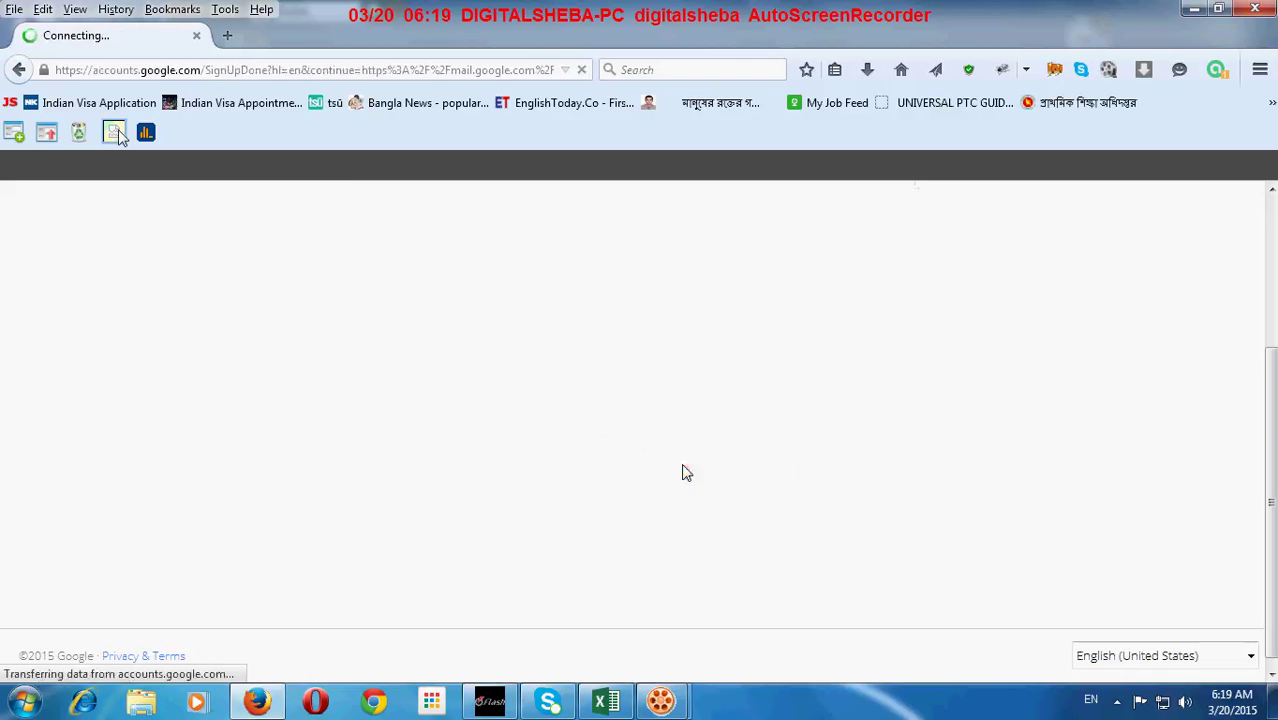
Go from the new-account Welcome page on to the Gmail inbox
scroll(715, 490, "down", 1)
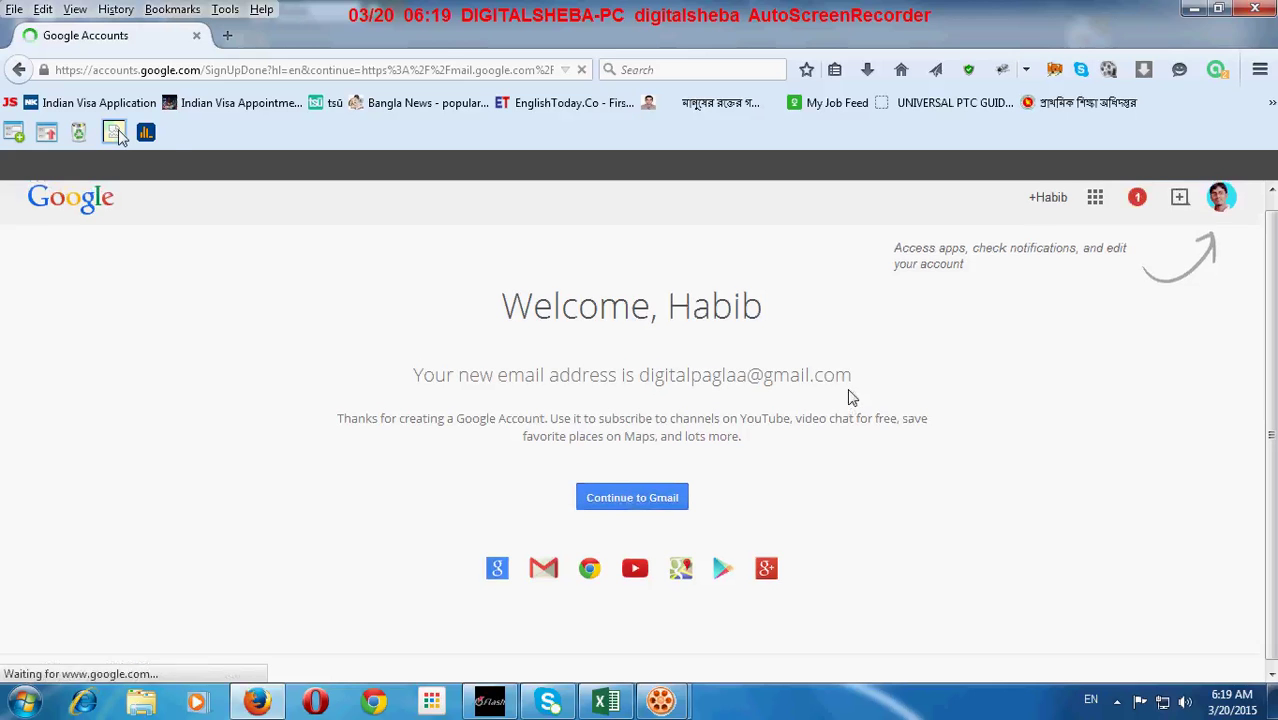
scroll(850, 395, "up", 1)
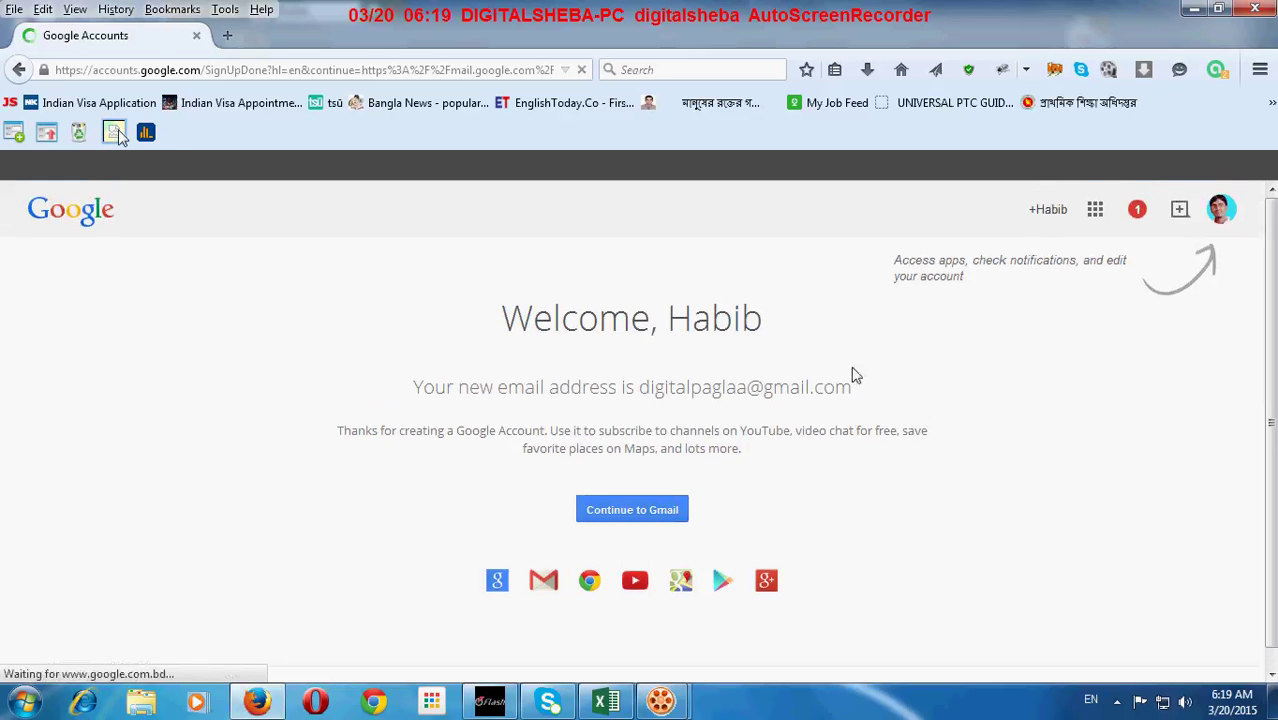
left_click(619, 512)
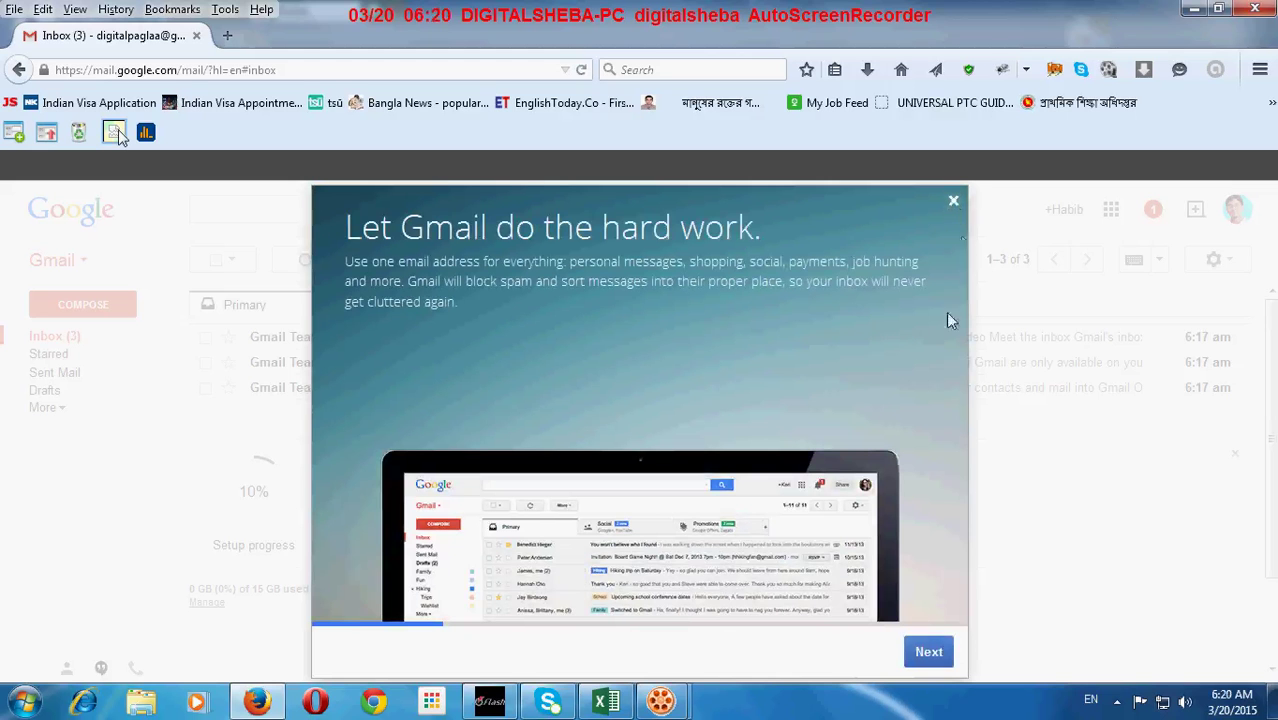
Close the Gmail welcome tour and sign out through the profile avatar menu
left_click(954, 204)
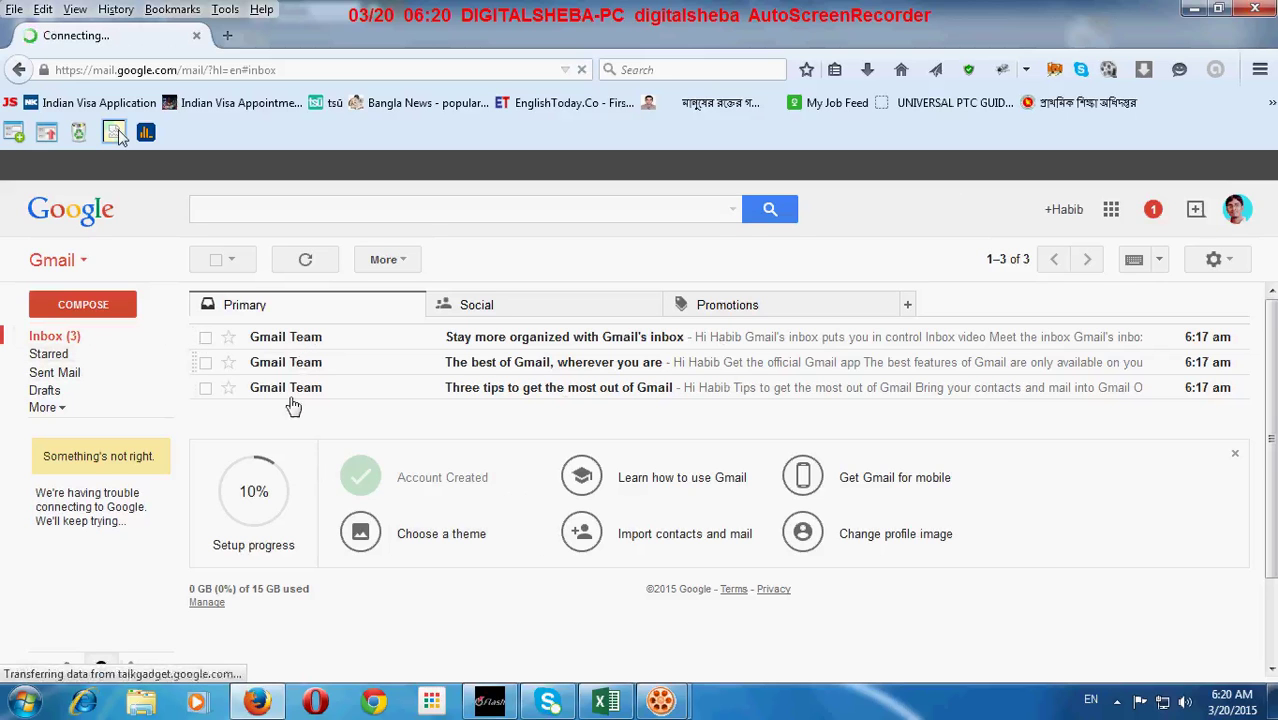
scroll(450, 440, "down", 2)
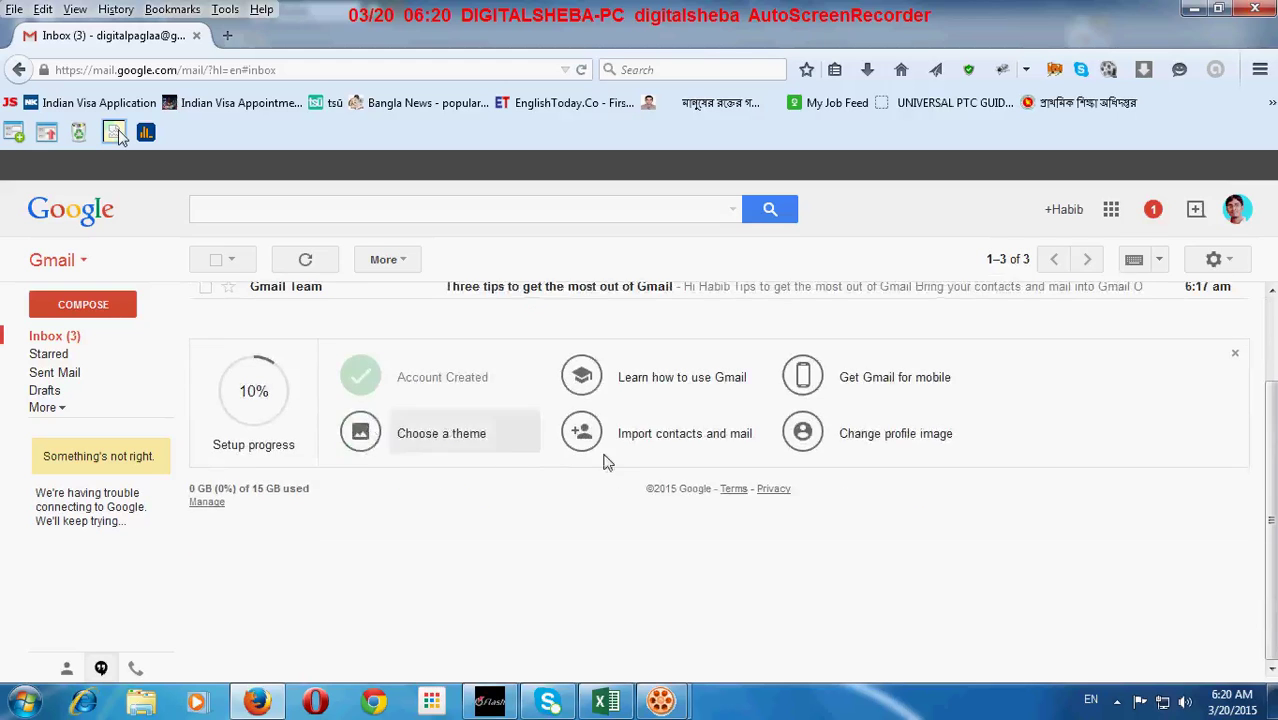
scroll(700, 400, "up", 2)
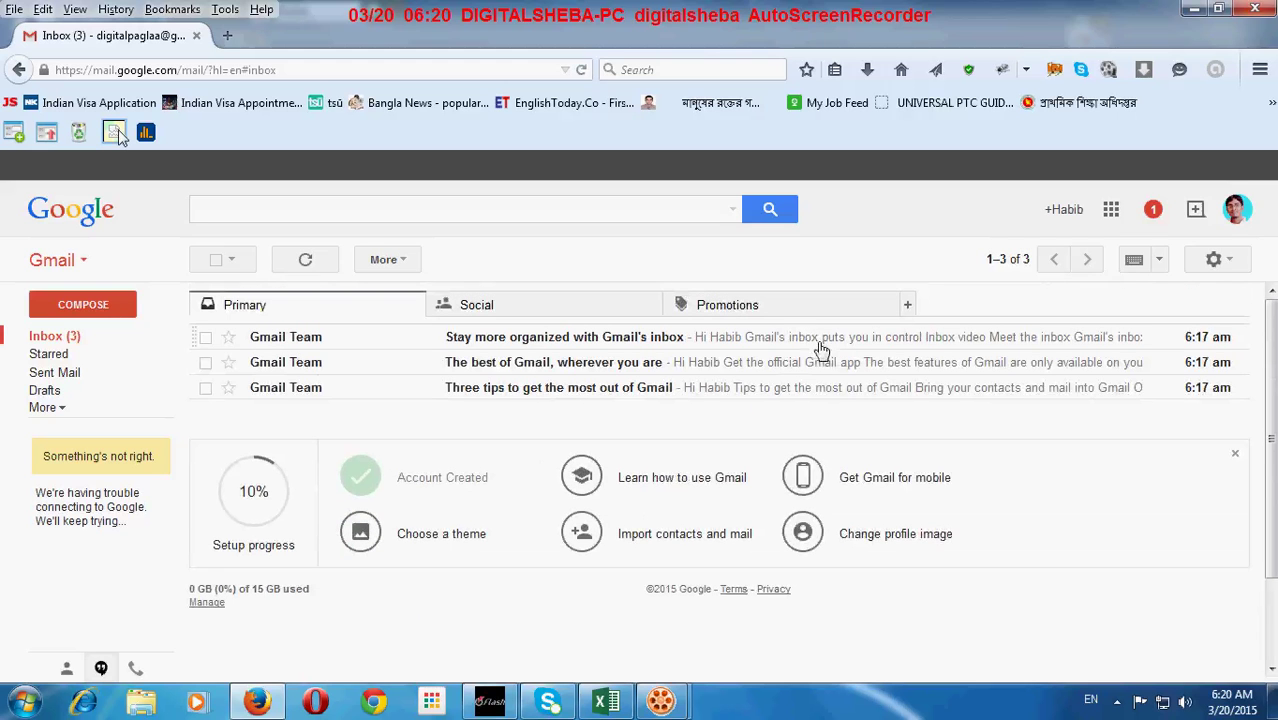
left_click(1240, 210)
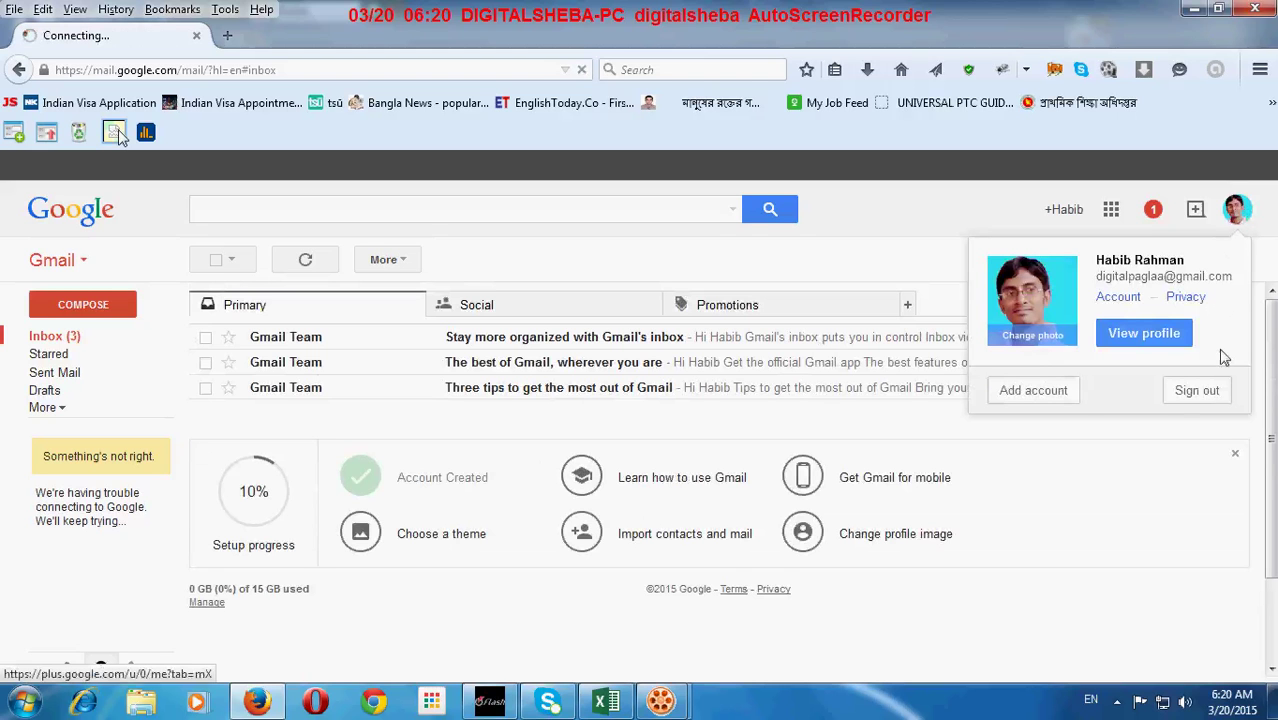
left_click(1200, 390)
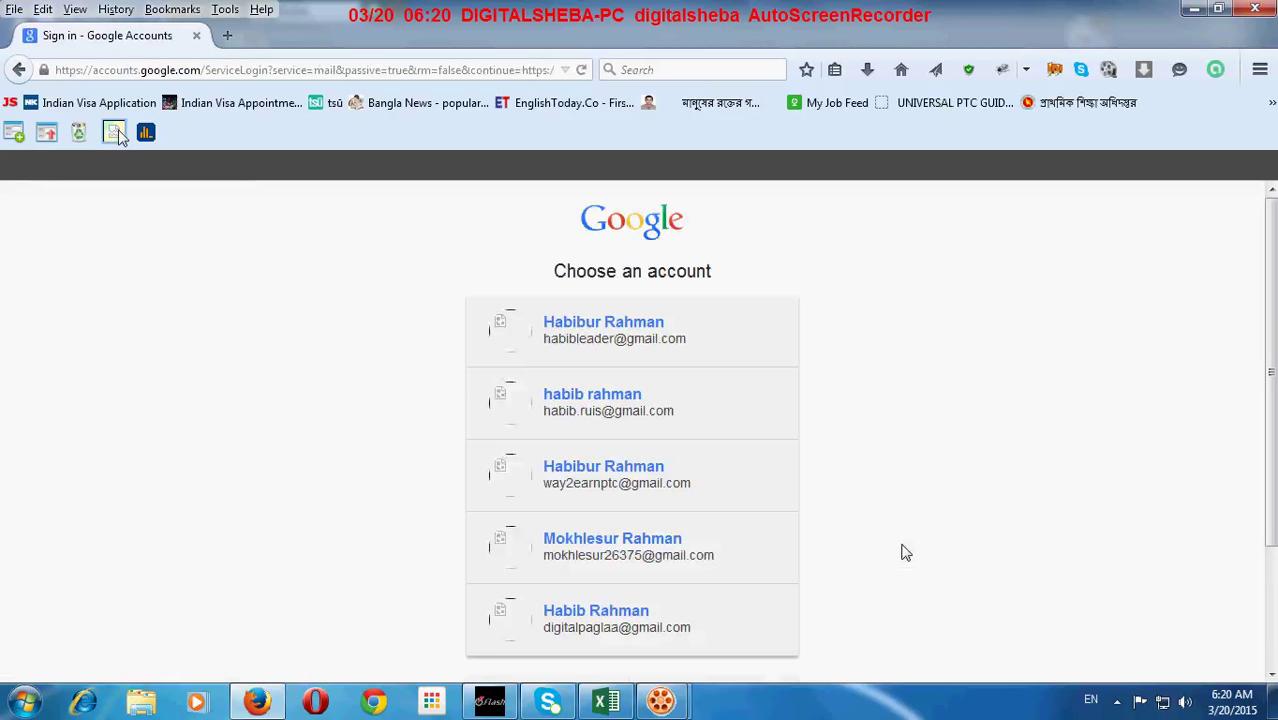
Get past the account chooser via 'Sign in with a different account' and 'Add account'
scroll(905, 552, "down", 3)
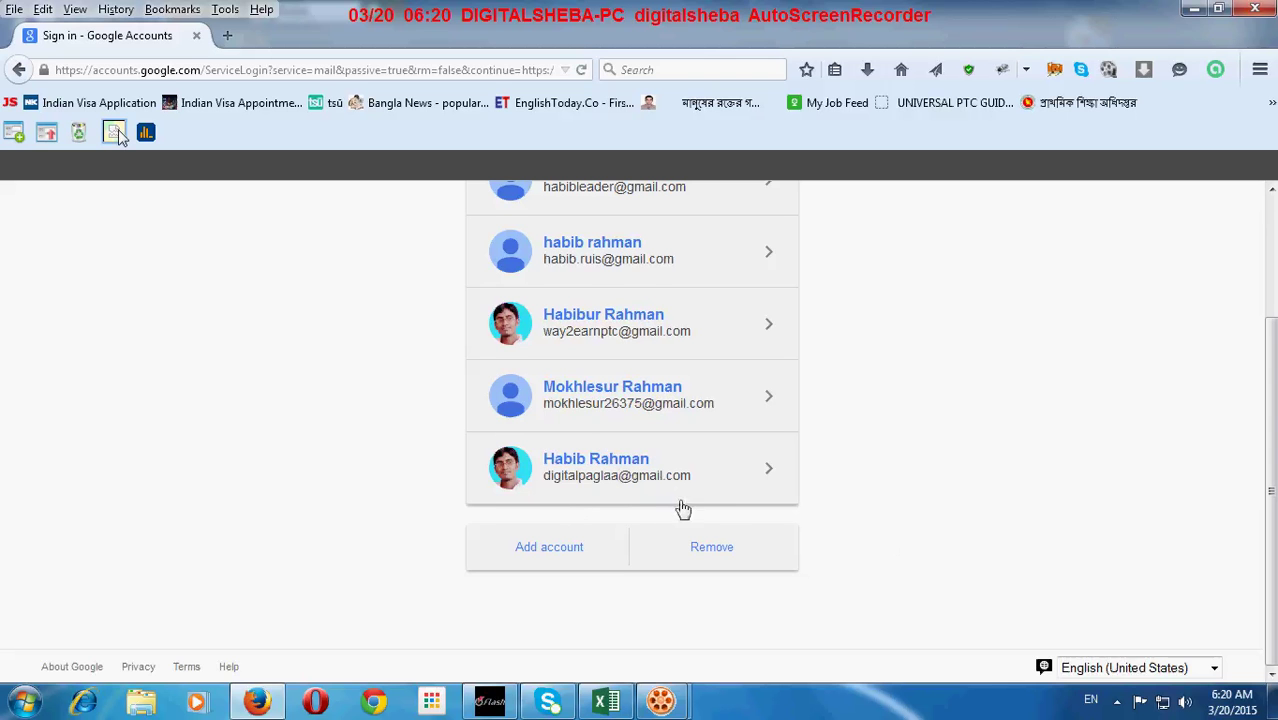
scroll(721, 506, "up", 3)
scroll(721, 506, "down", 3)
scroll(1094, 332, "up", 3)
scroll(1073, 331, "down", 3)
left_click(575, 465)
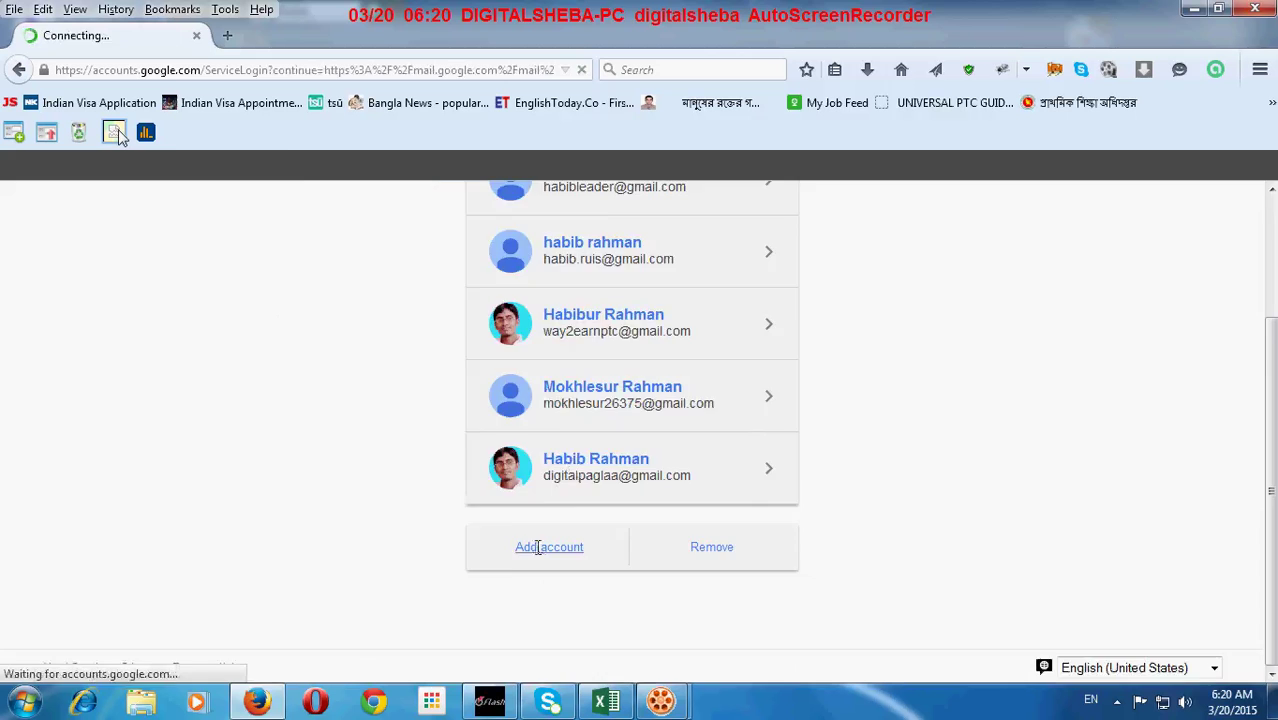
scroll(630, 524, "down", 3)
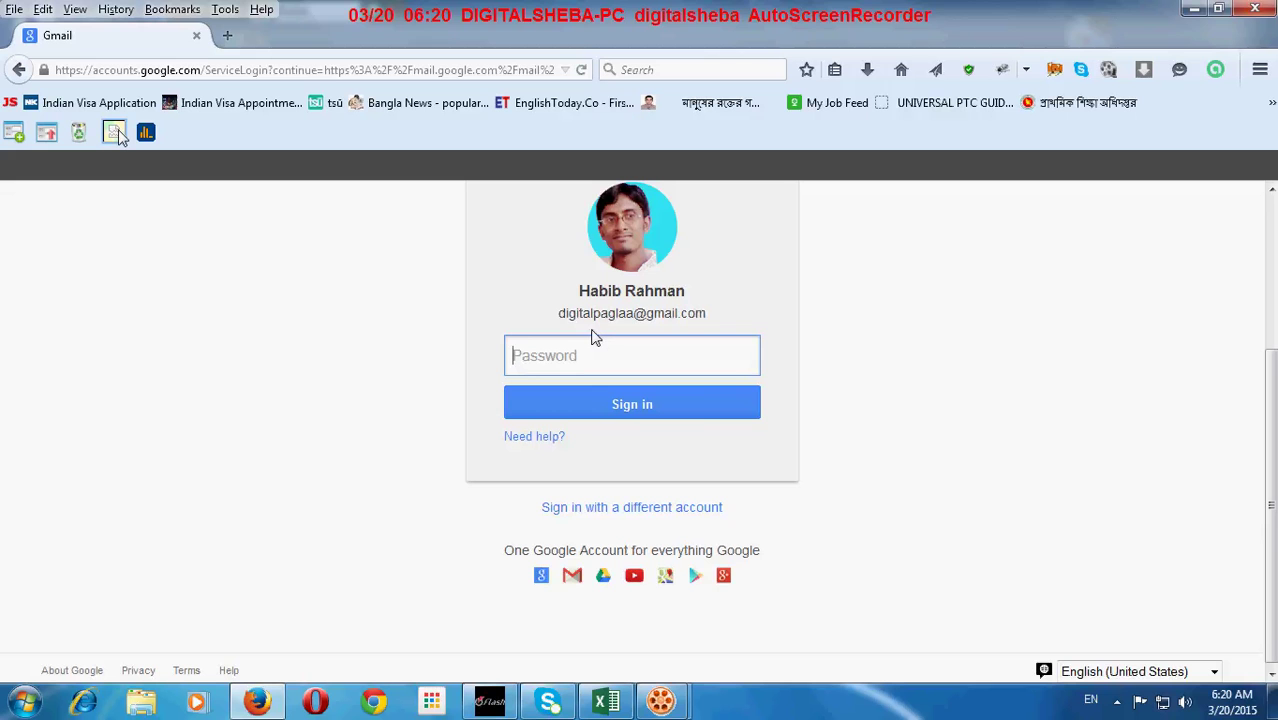
left_click(597, 510)
scroll(600, 518, "down", 3)
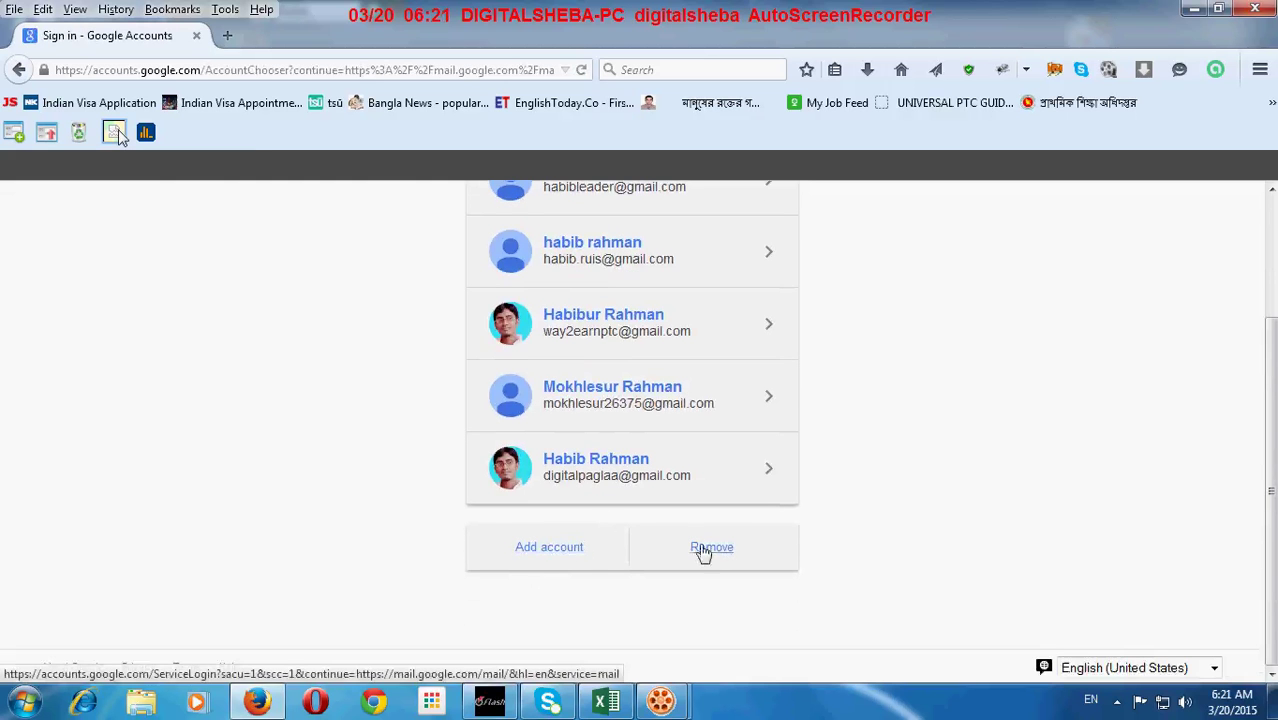
left_click(533, 550)
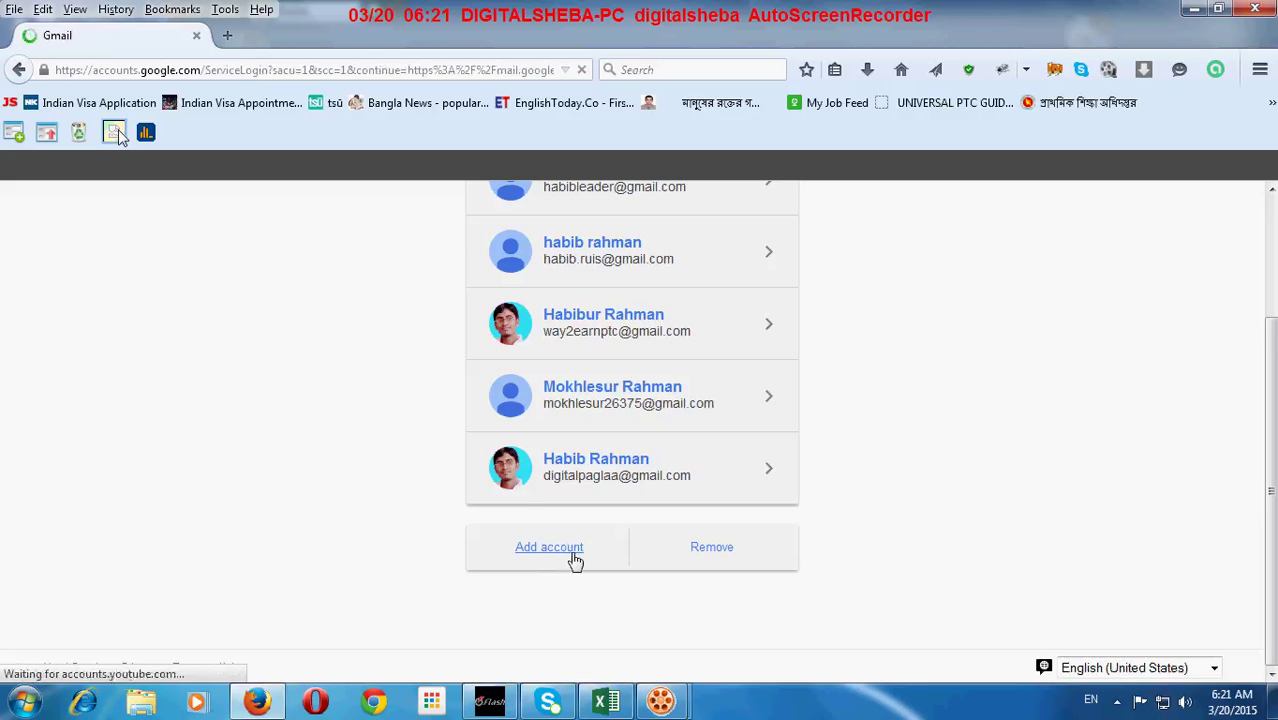
scroll(585, 545, "down", 4)
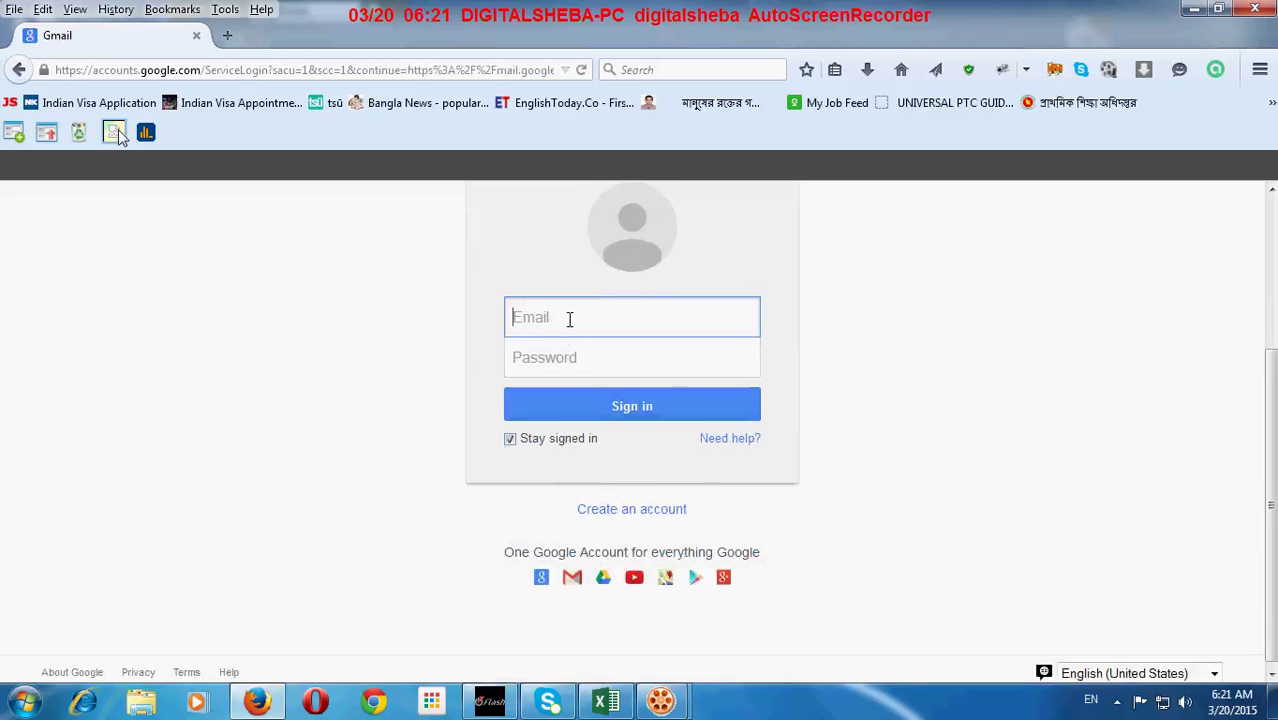
Sign in using the autocompleted saved email address and autofilled password
left_click(569, 319)
left_click(569, 319)
left_click(569, 319)
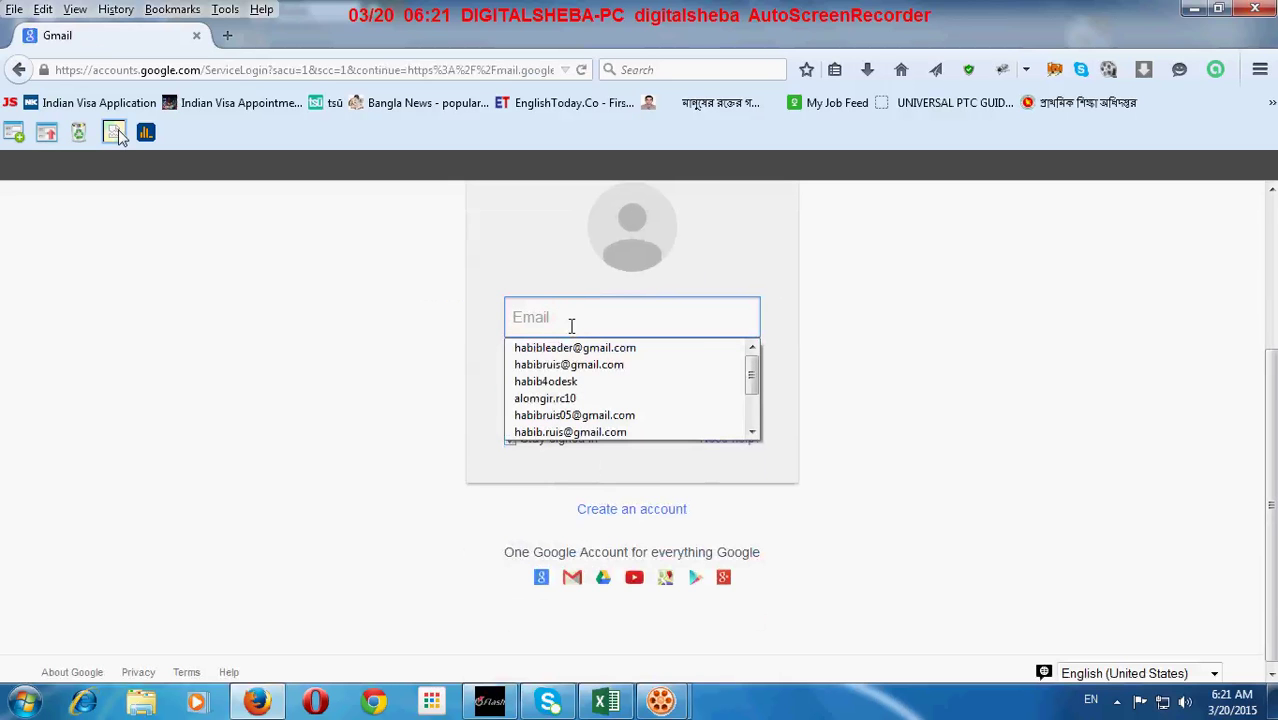
type("di")
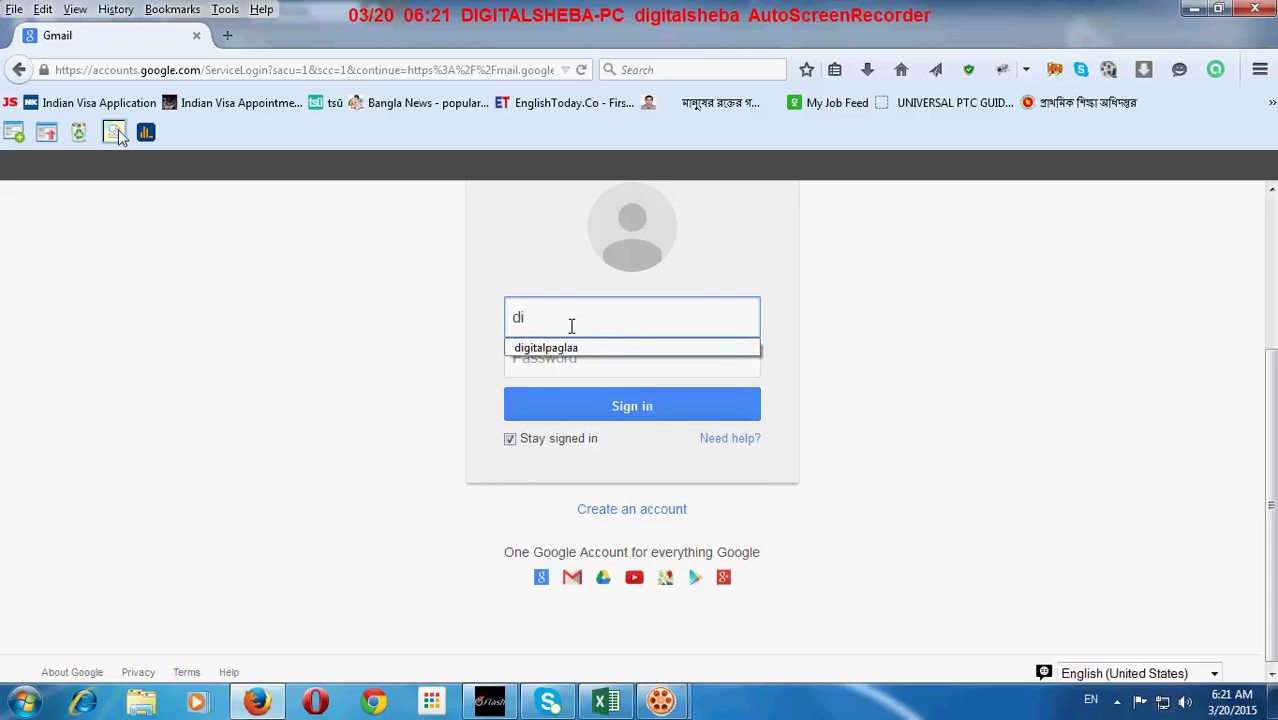
left_click(578, 347)
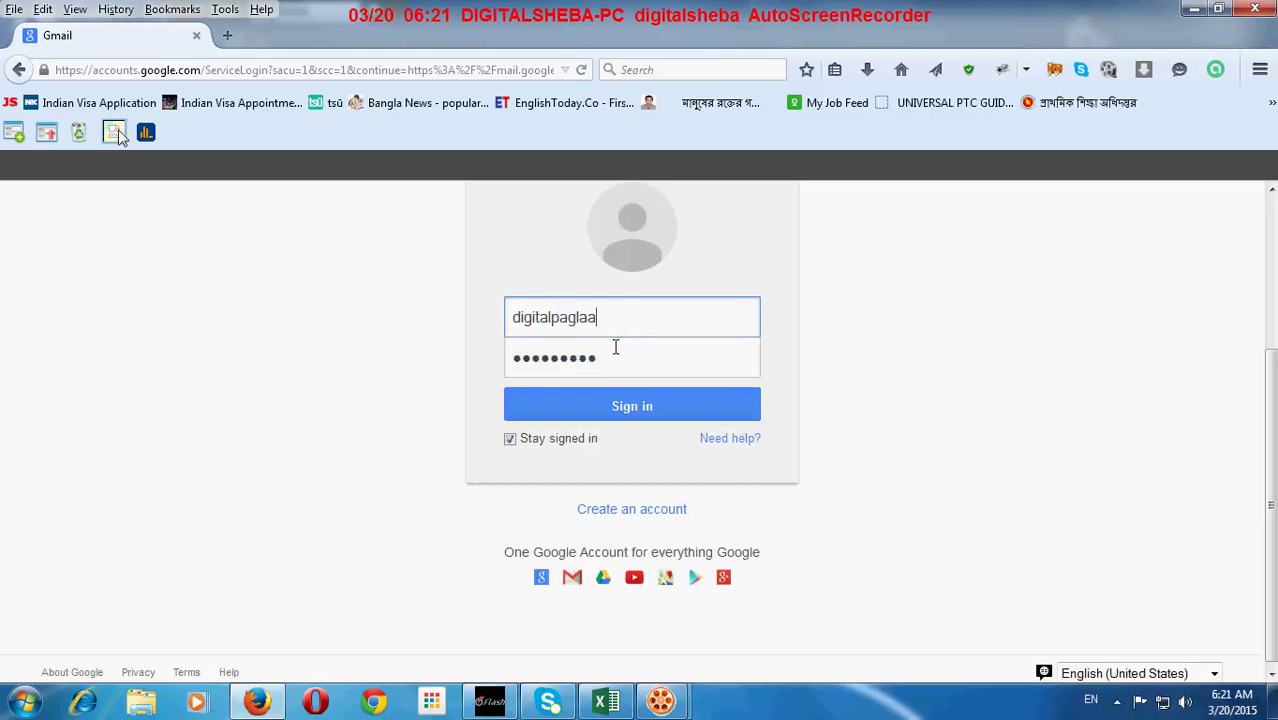
left_click(619, 355)
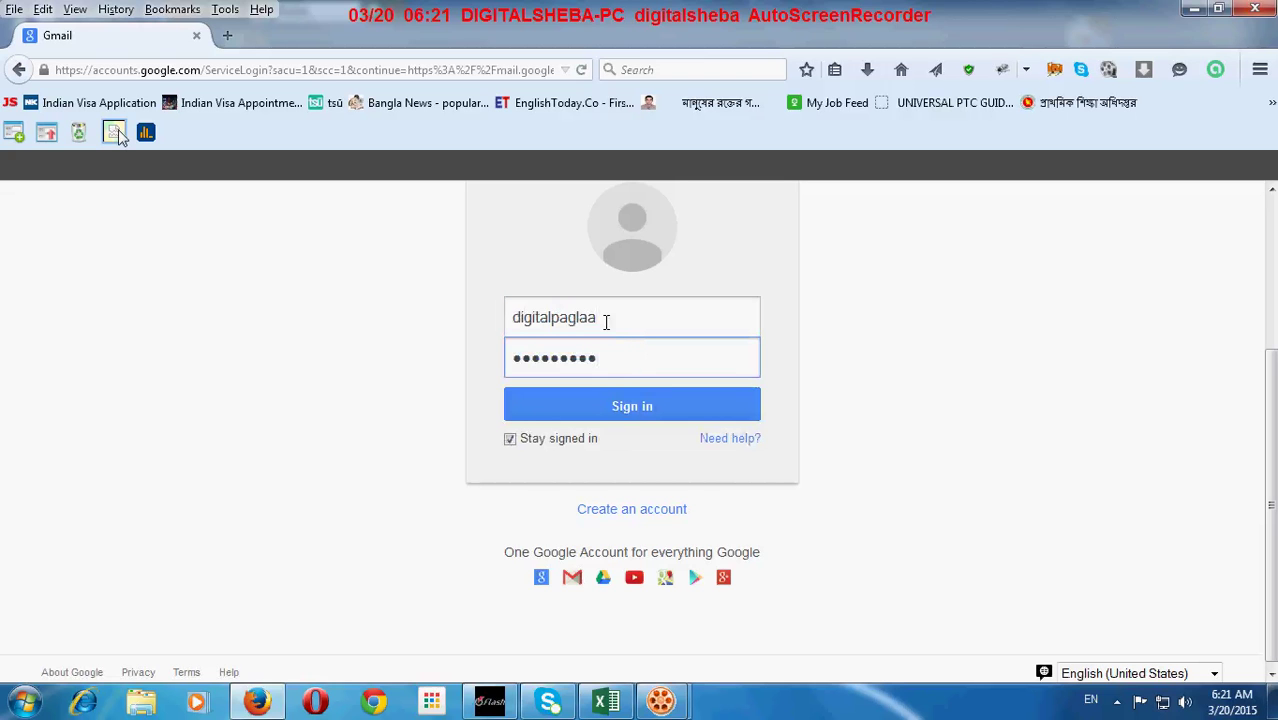
left_click(600, 321)
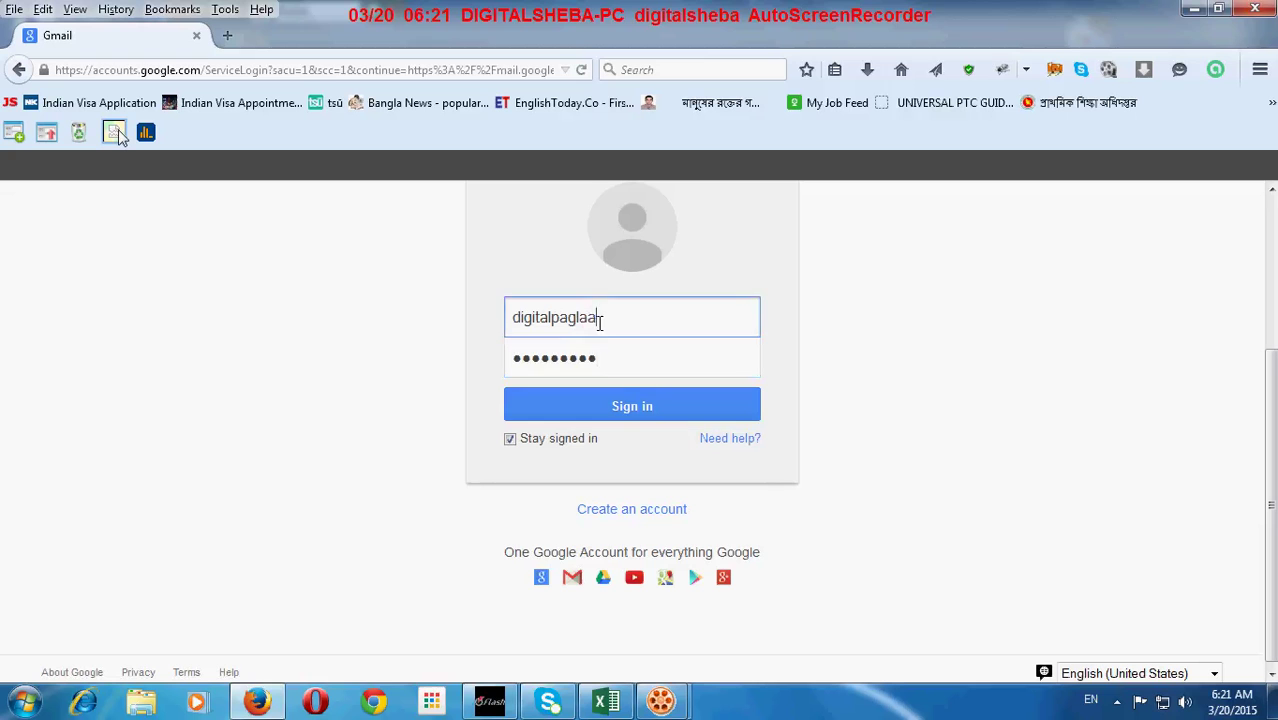
left_click(607, 364)
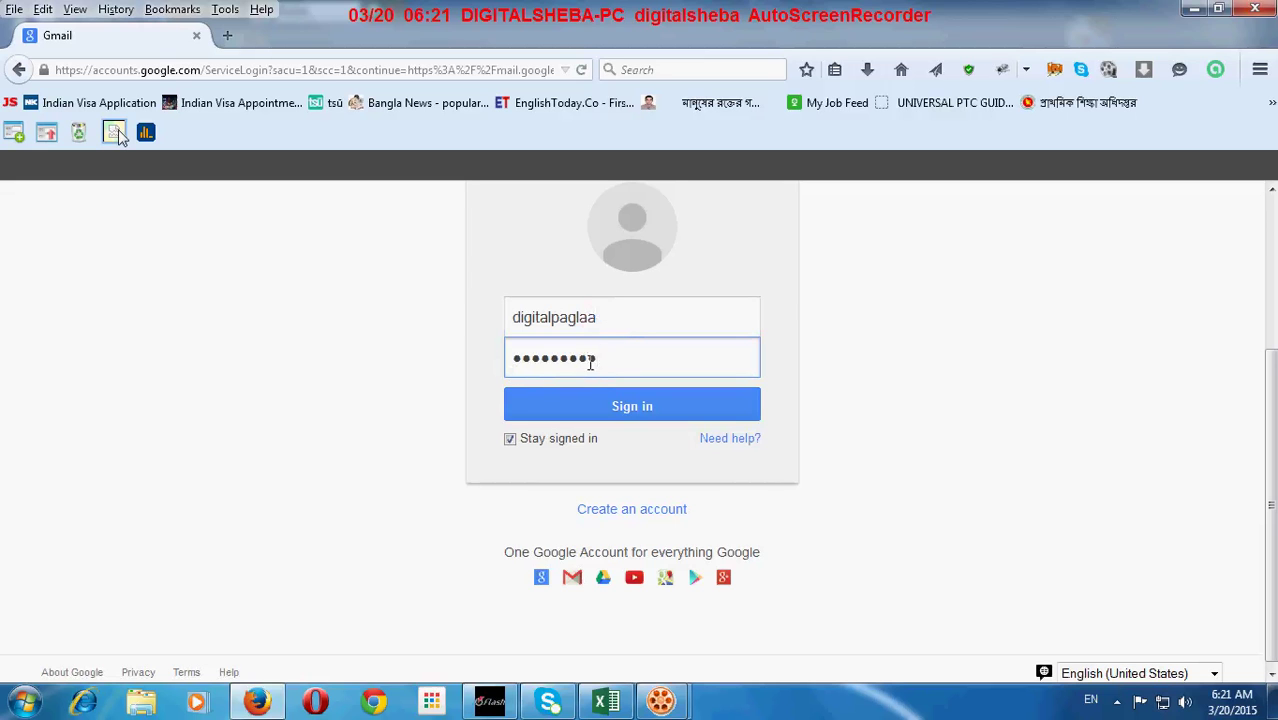
left_click(636, 409)
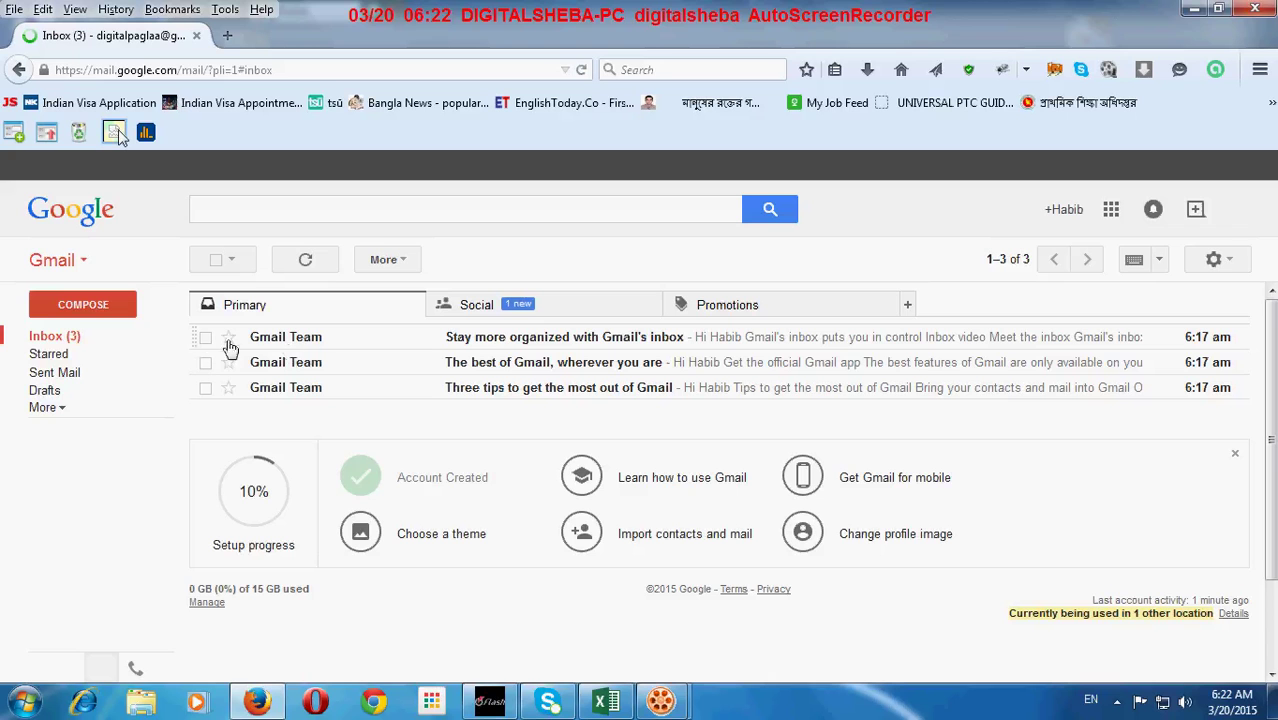
left_click(493, 343)
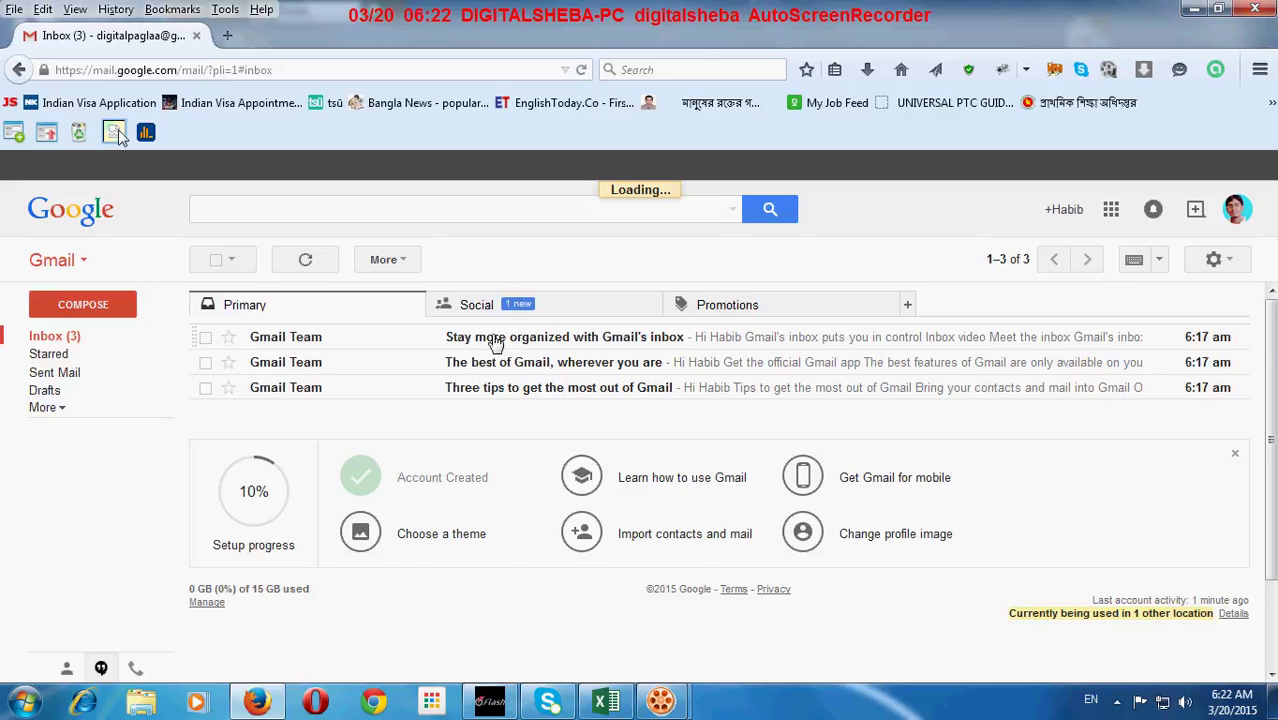
left_click(493, 340)
scroll(490, 400, "down", 2)
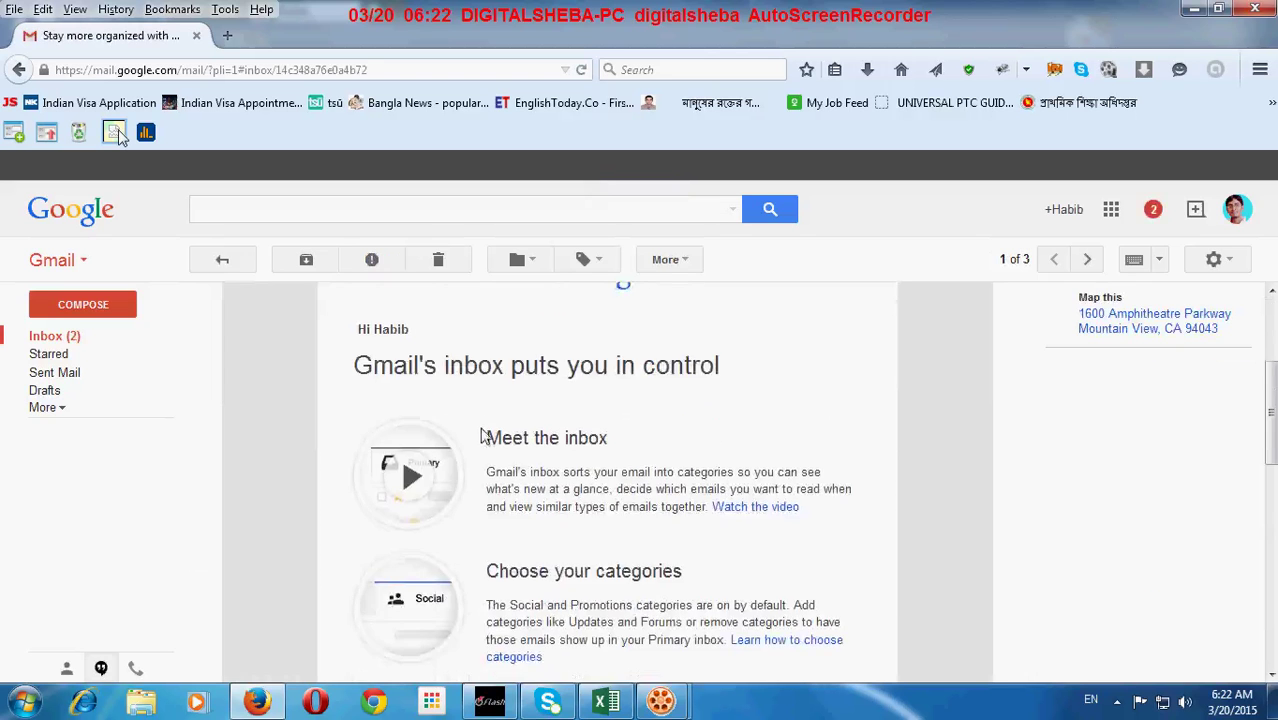
scroll(482, 437, "down", 2)
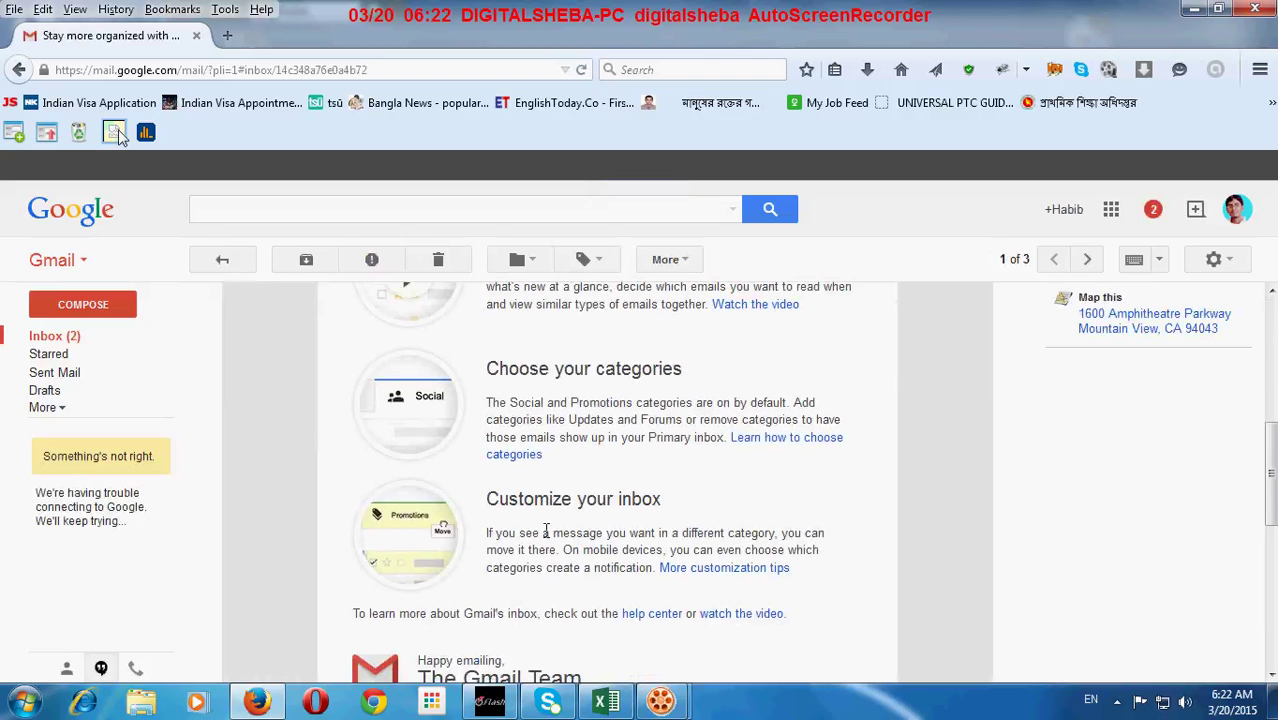
scroll(600, 480, "down", 1)
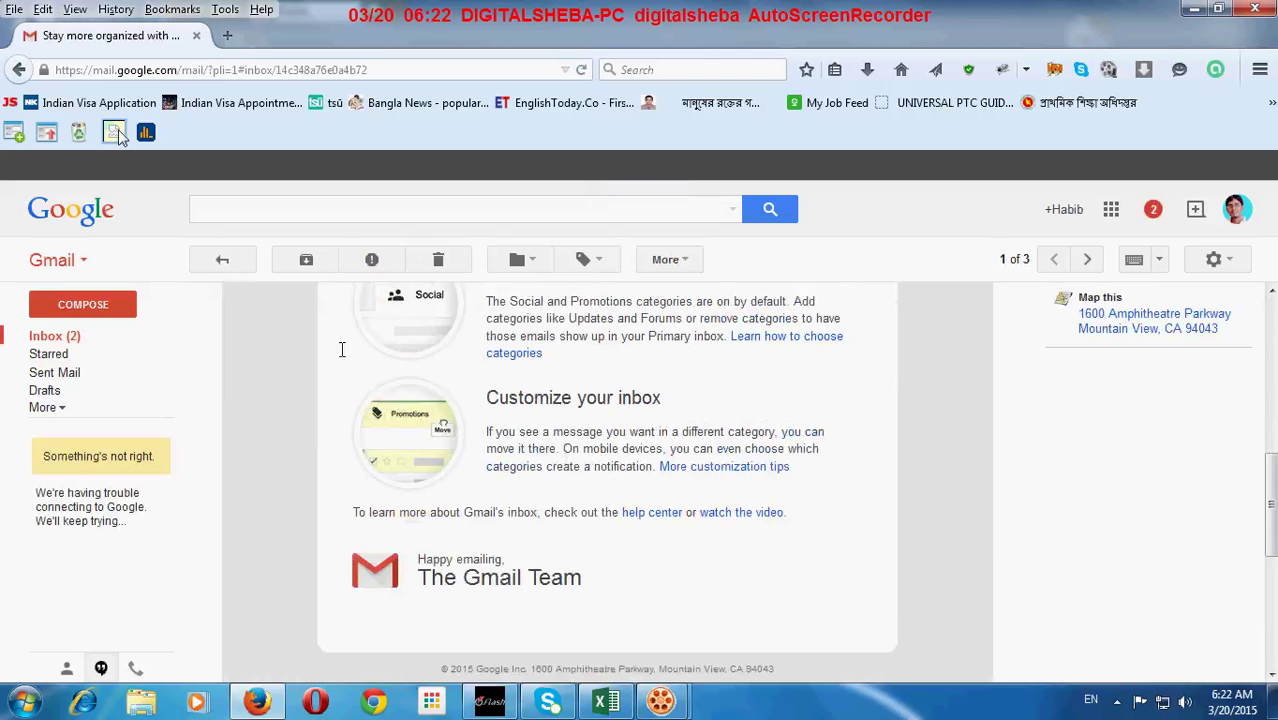
scroll(341, 349, "up", 1)
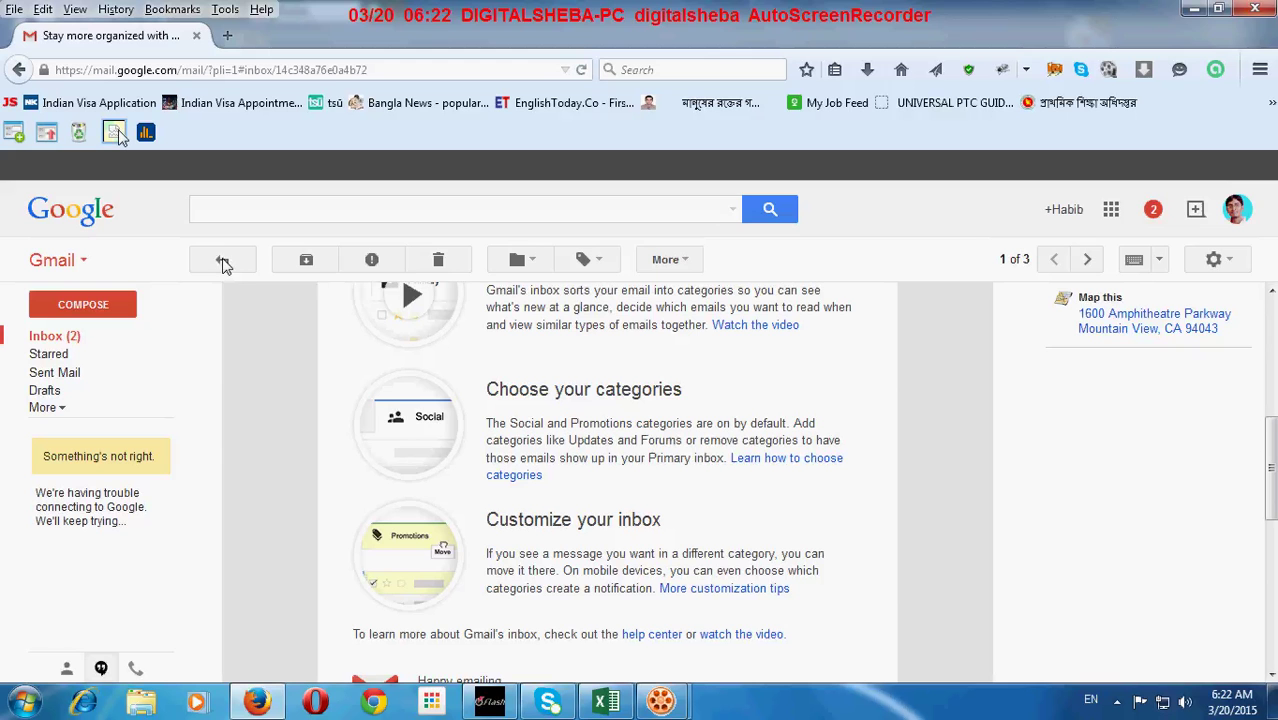
scroll(224, 264, "up", 2)
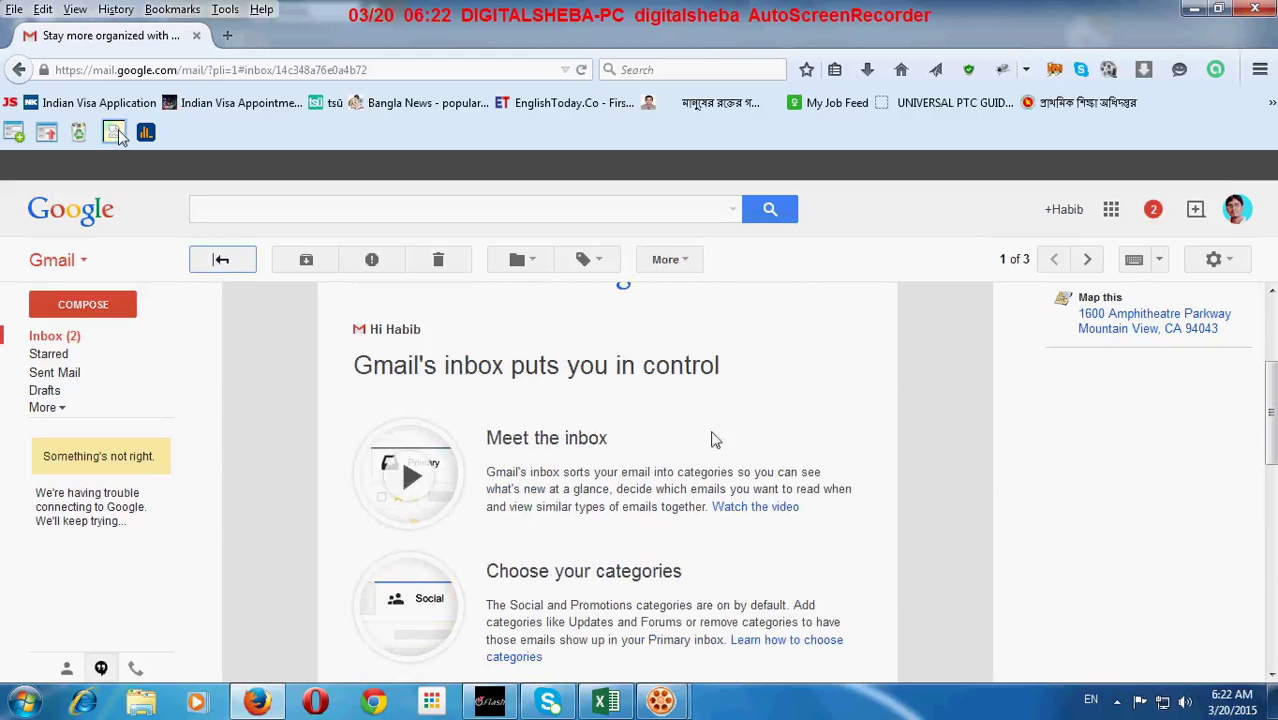
left_click(50, 336)
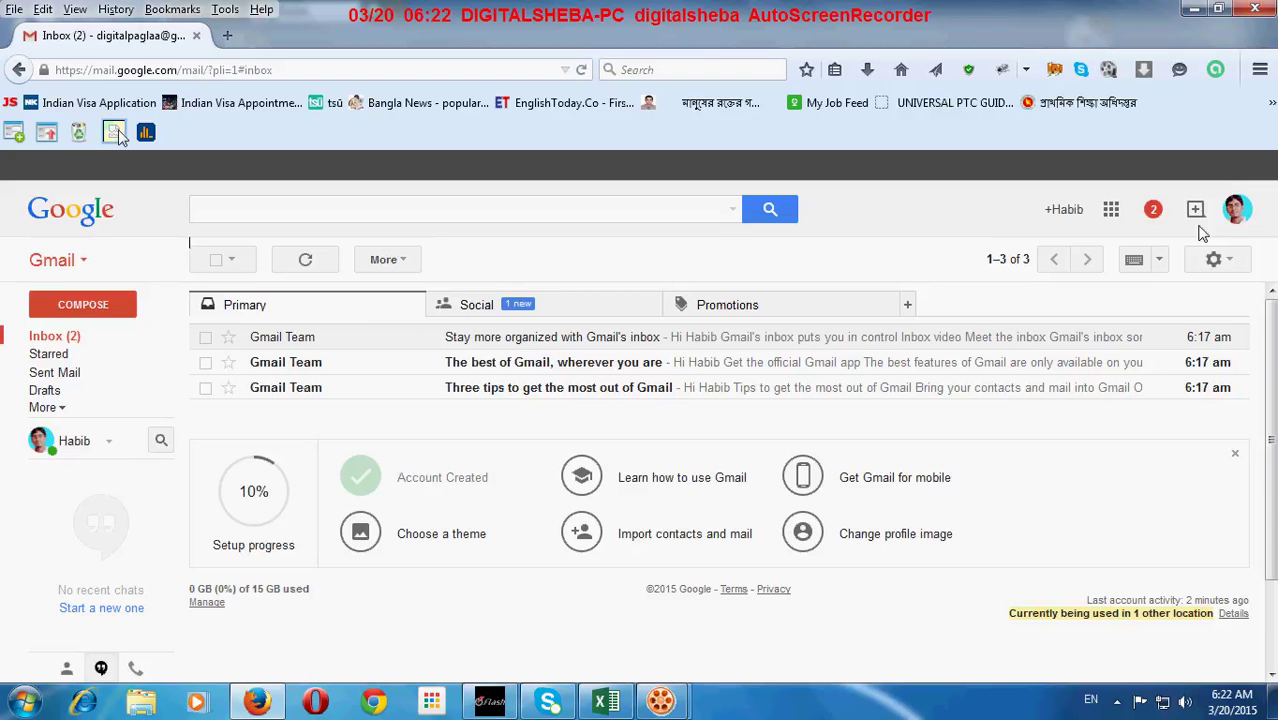
Sign out of the Gmail account from the avatar menu and close Firefox
left_click(1250, 208)
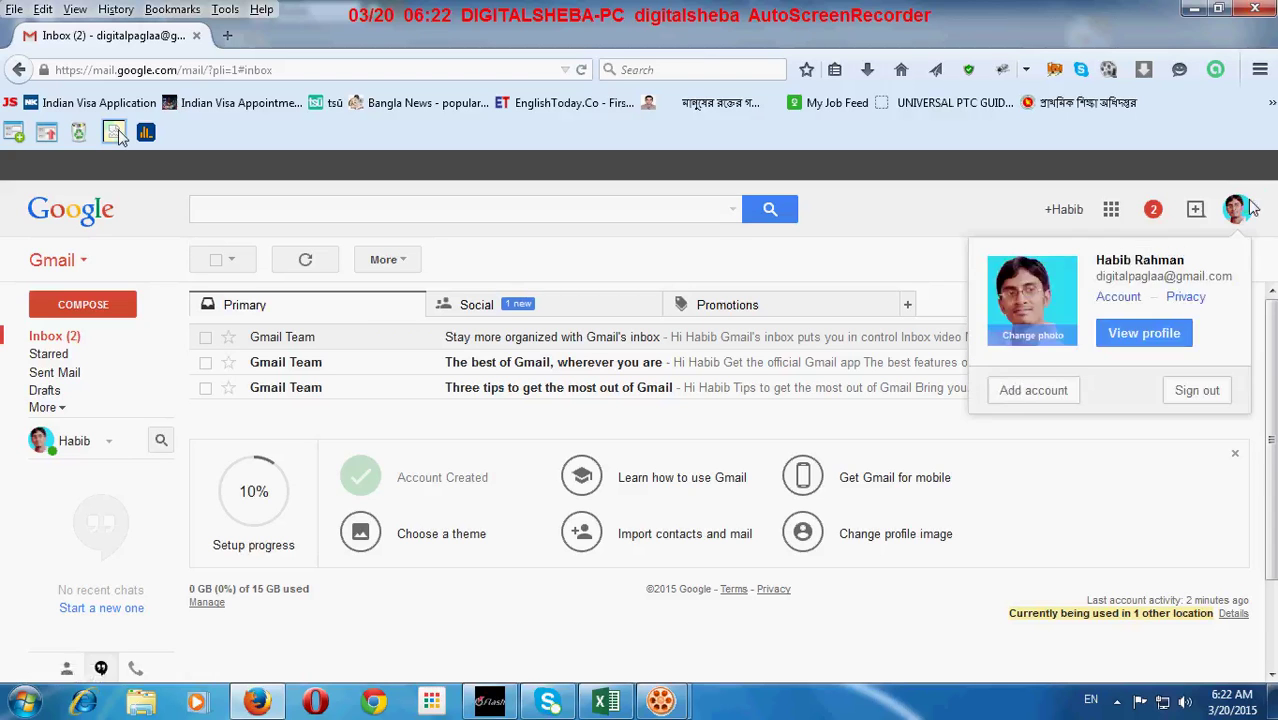
left_click(1203, 398)
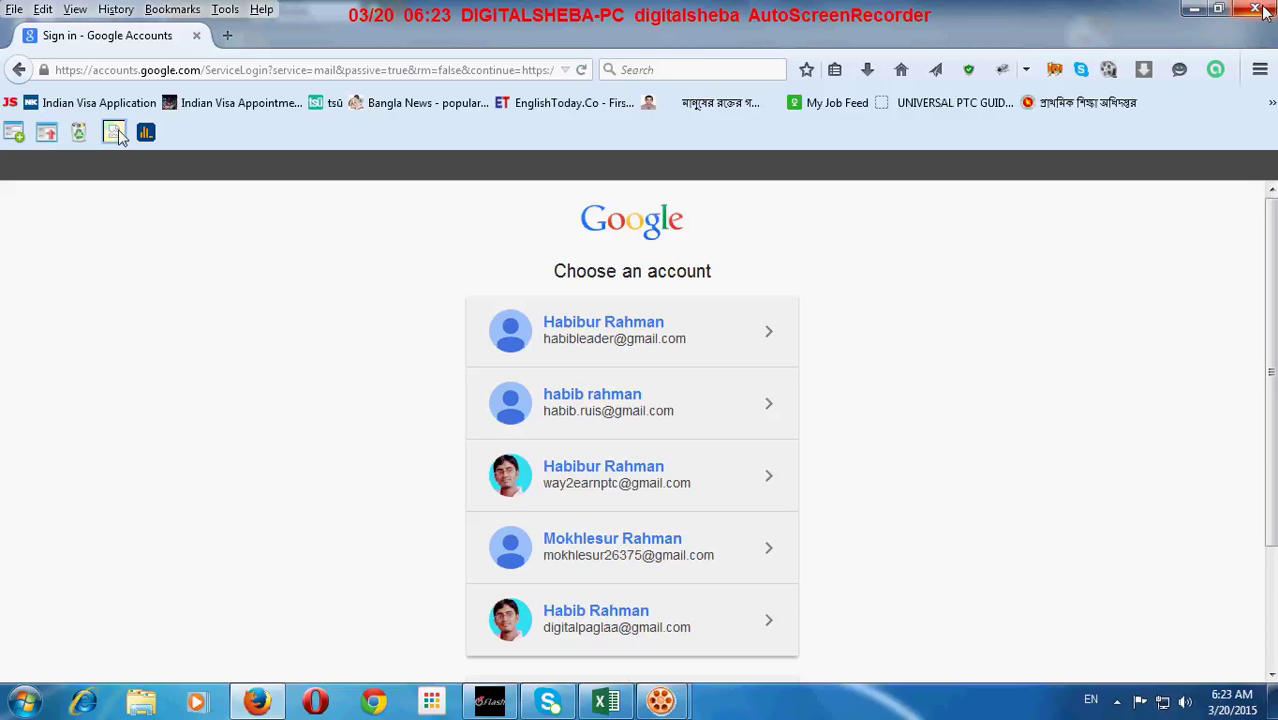
left_click(1263, 10)
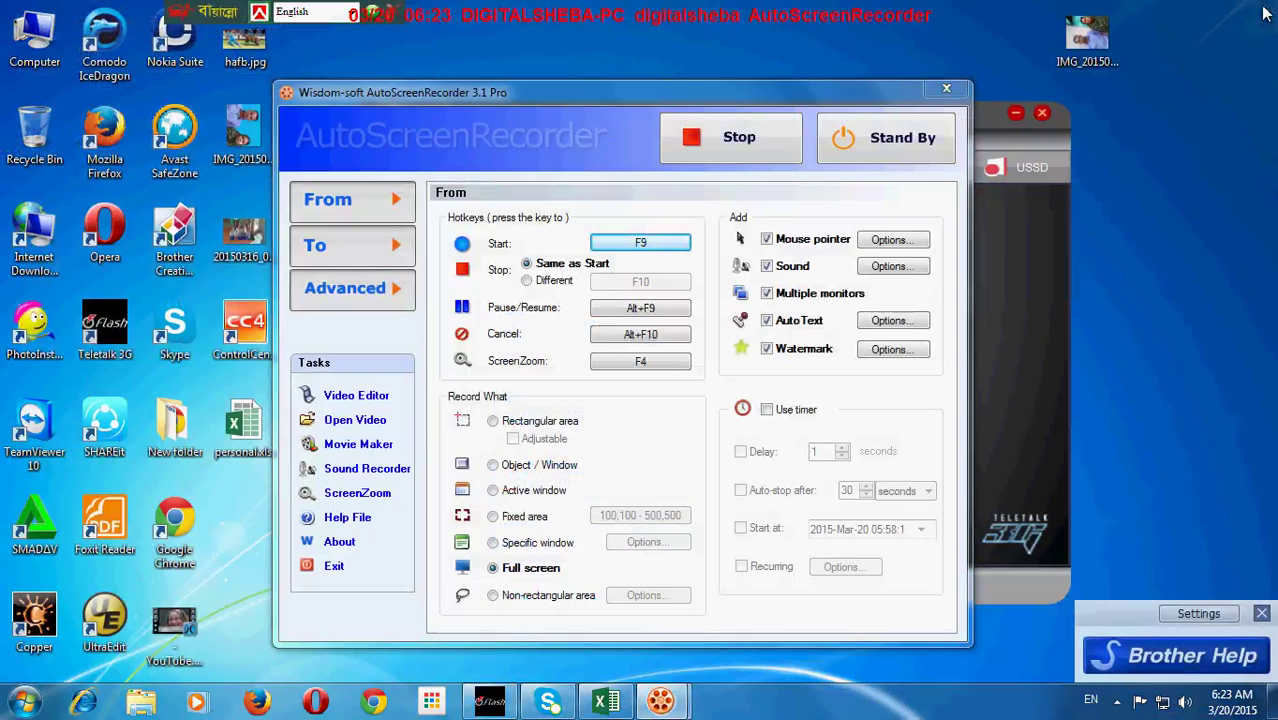